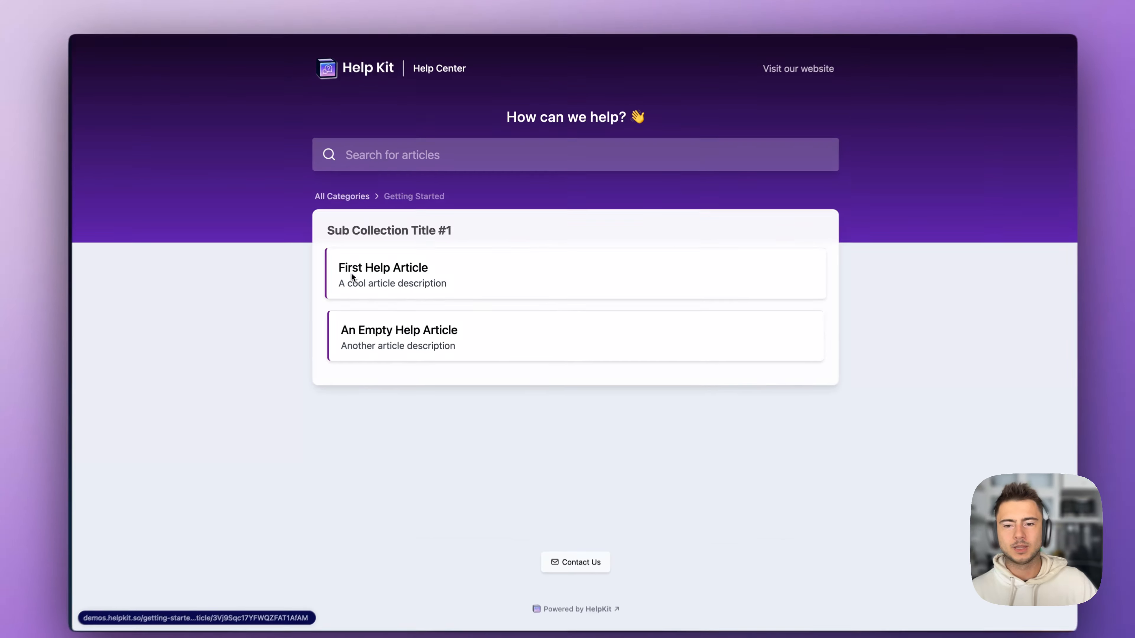
View the First Help Article in the demo help center and return to the overview of all categories.
click(368, 275)
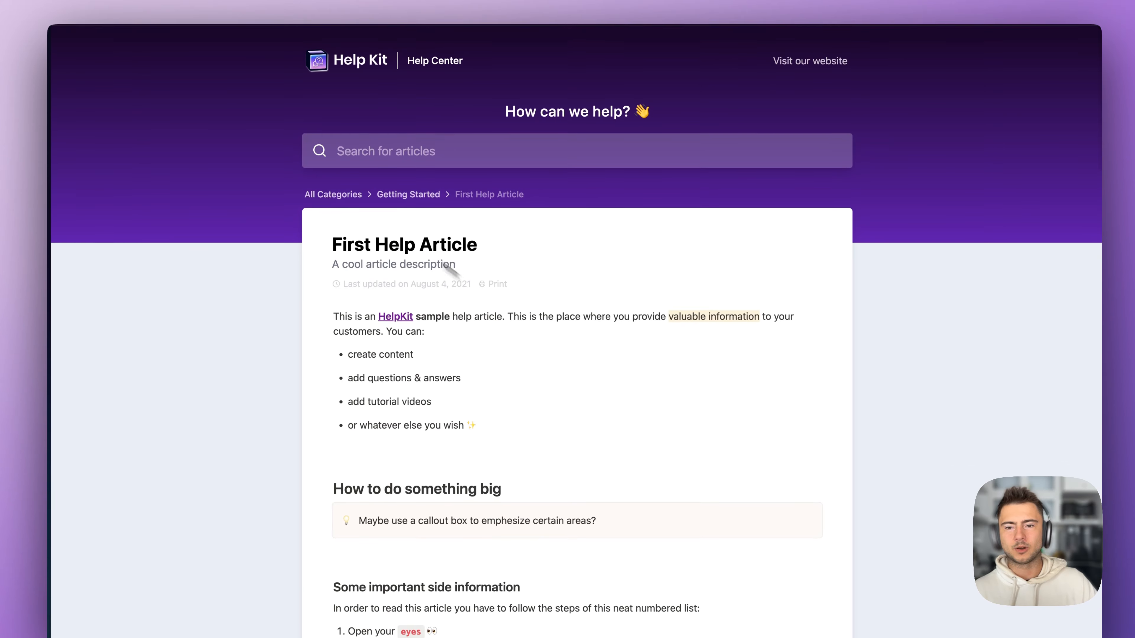
click(332, 195)
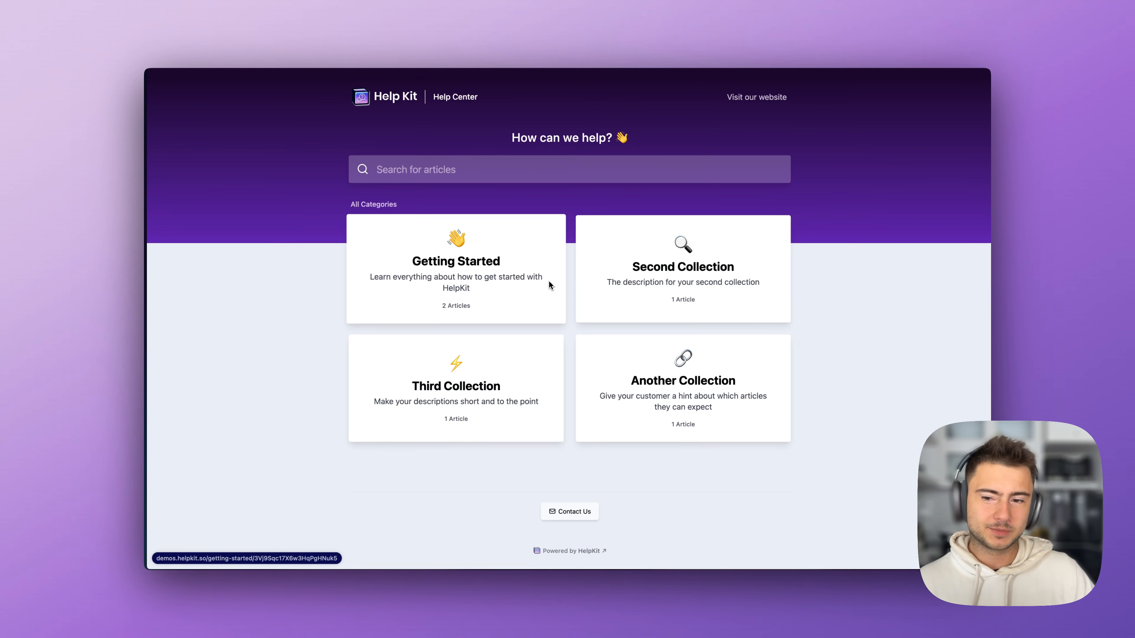
Switch to the Notion page HelpKit Knowledge Base [Template: Blank] (Demo) and show it without the browser sidebar.
key(super+s)
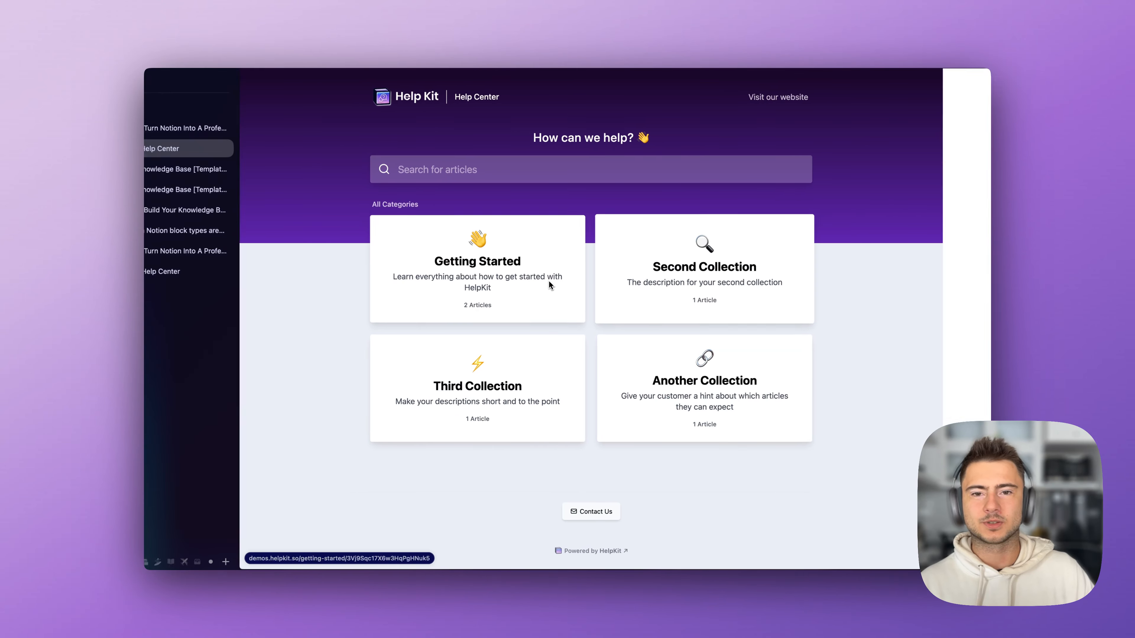
click(226, 168)
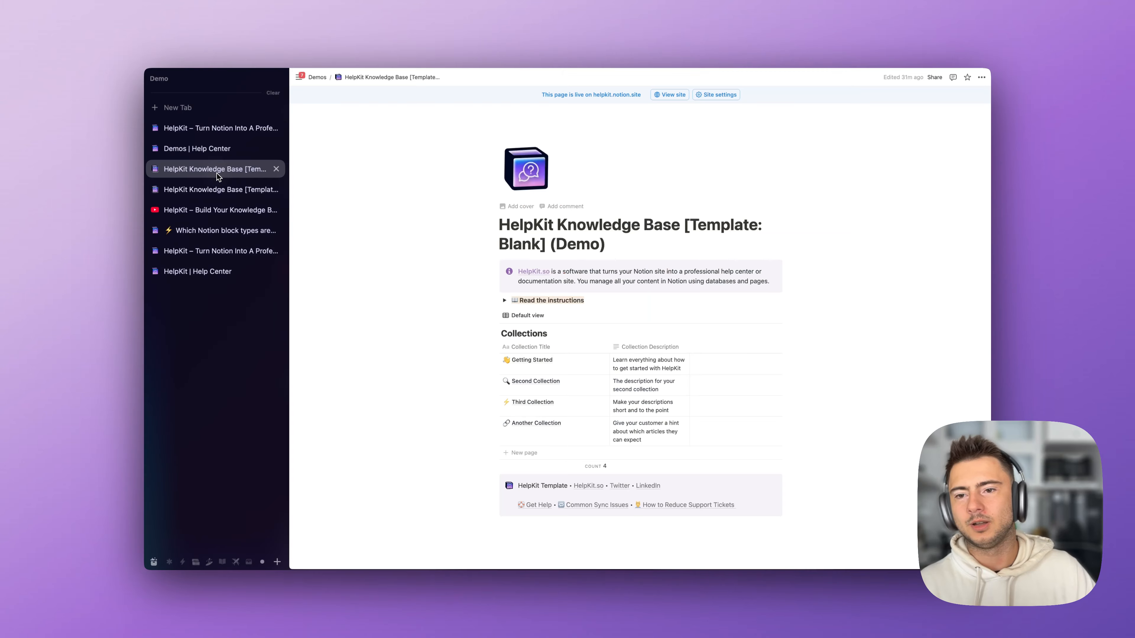
key(super+s)
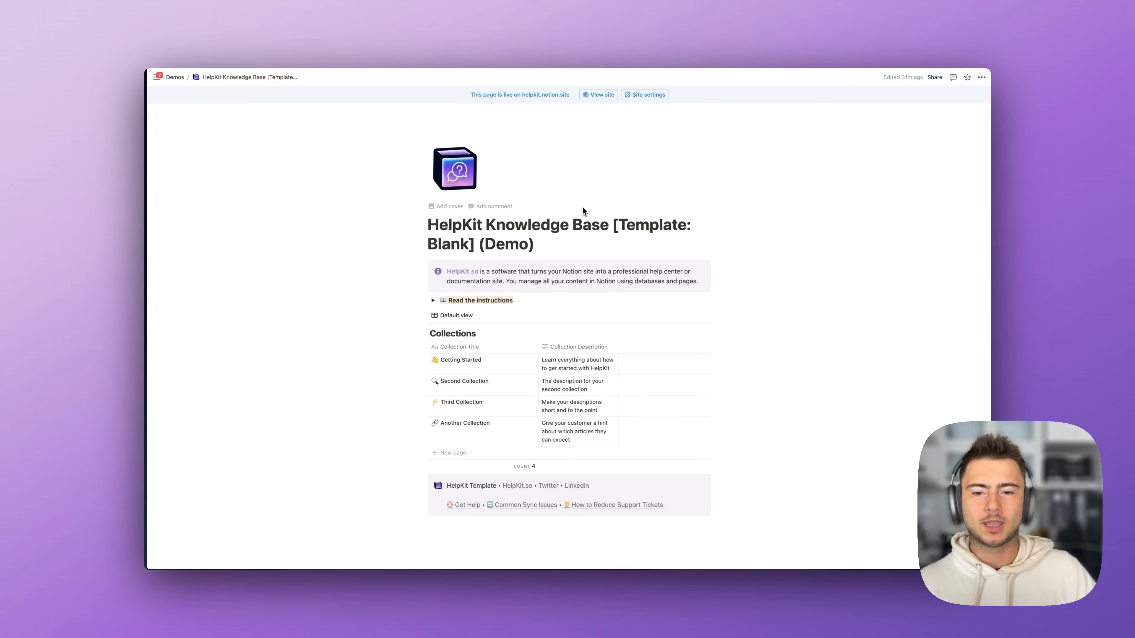
Delete the Third Collection and Another Collection rows from the Collections table.
scroll(581, 210, down, 1)
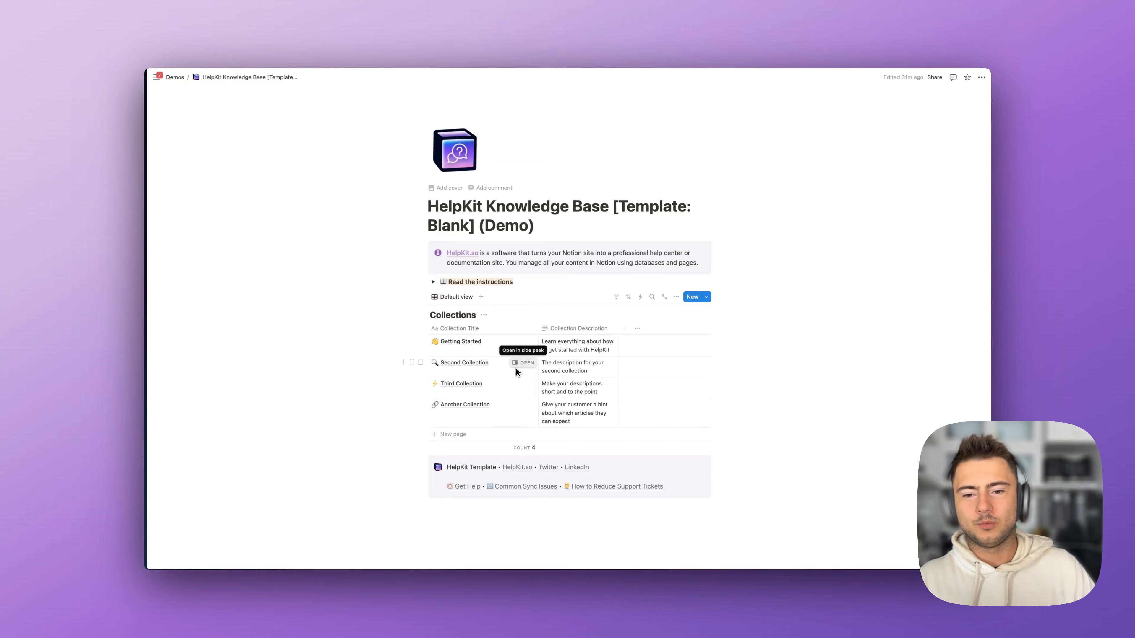
scroll(516, 368, down, 1)
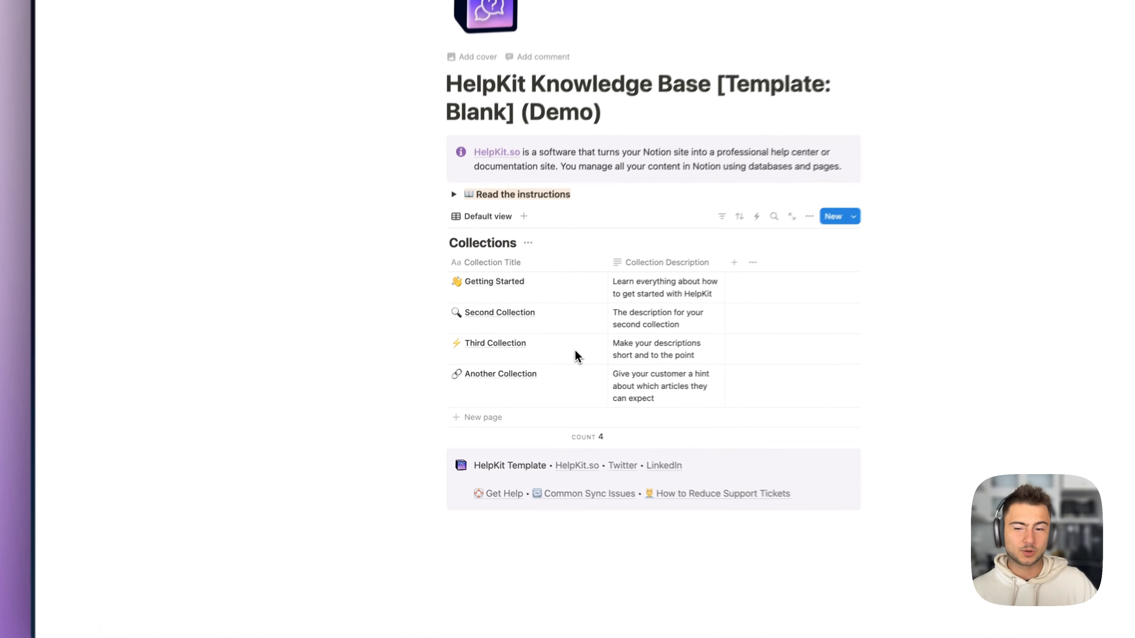
drag(435, 336, 602, 381)
key(BackSpace)
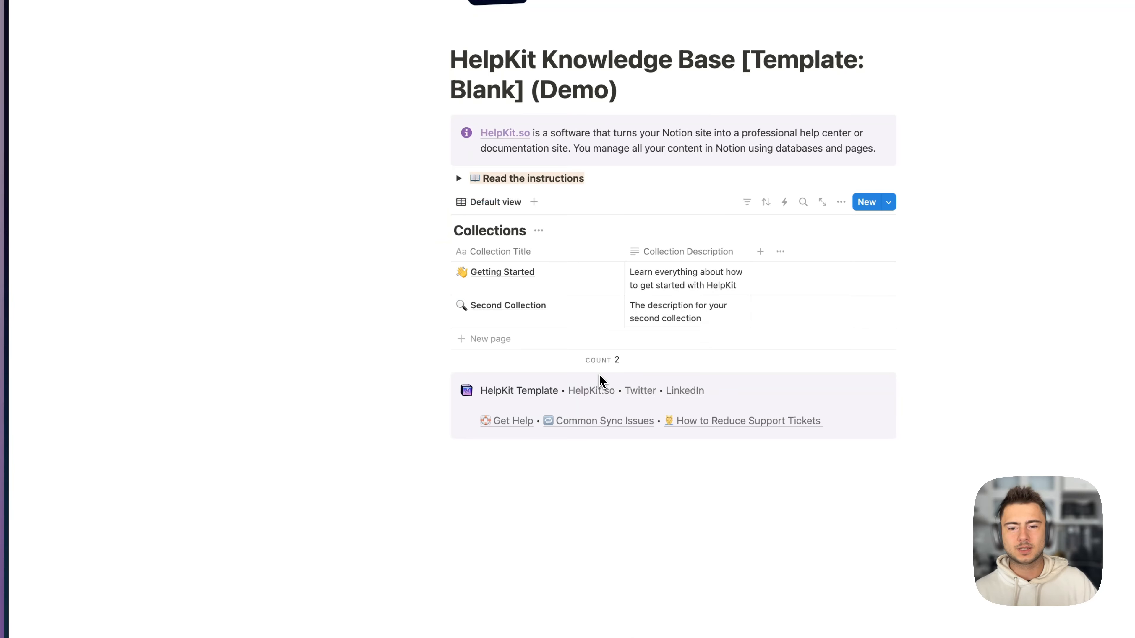
Rename the Second Collection entry in the Collections table to "Features".
click(526, 308)
key(super+a)
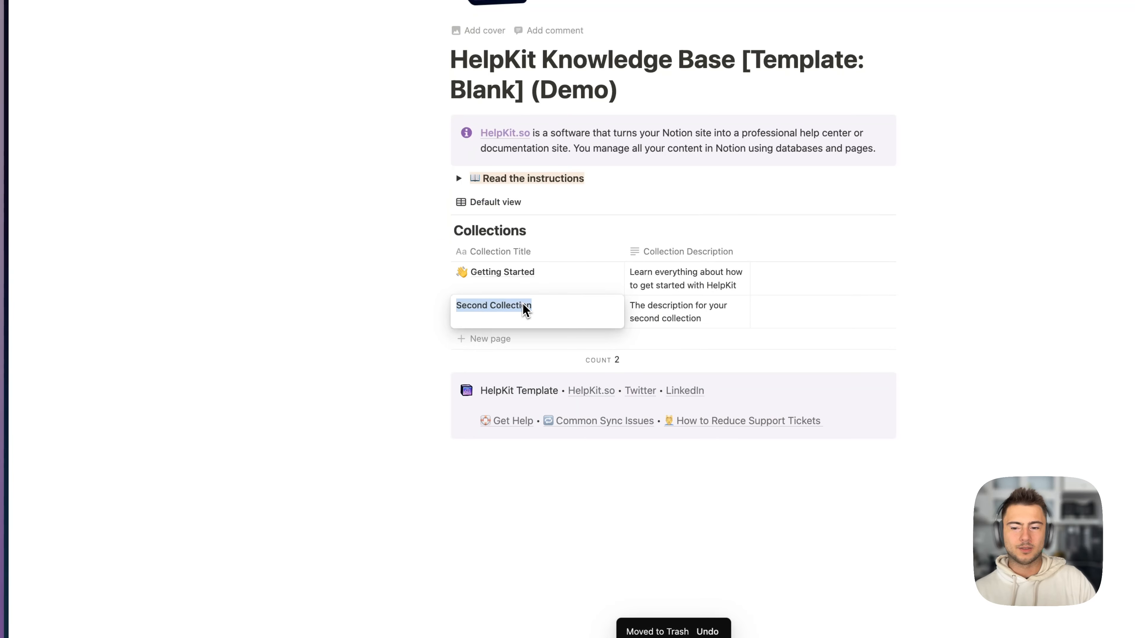
text(Features)
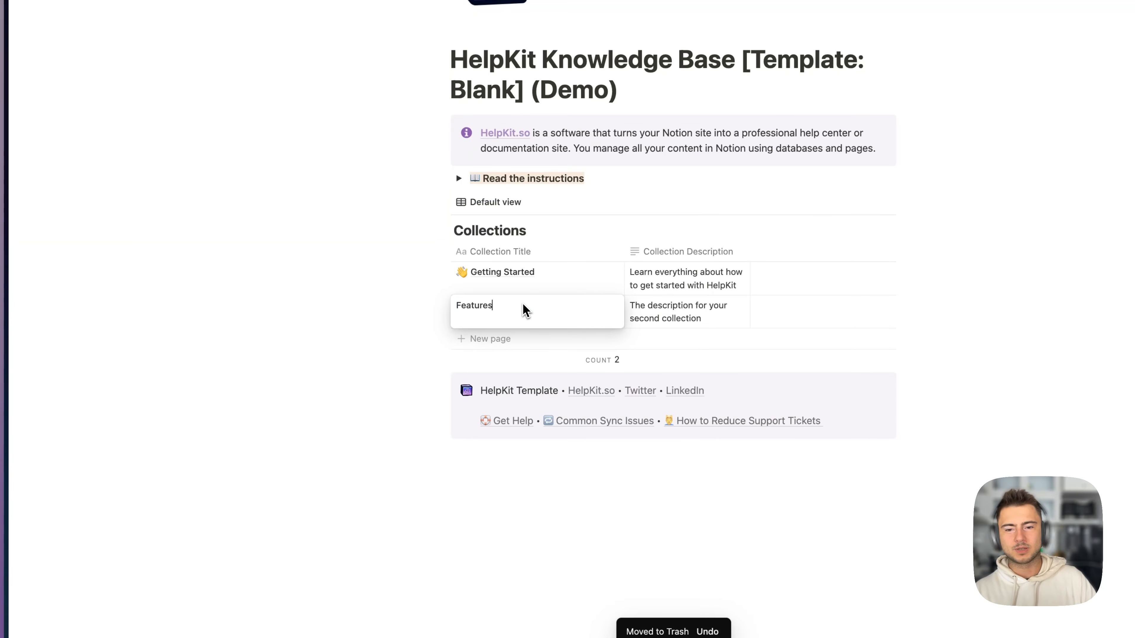
key(Tab)
Replace the description of the Features collection with "Learn about our amazing features".
scroll(524, 308, down, 2)
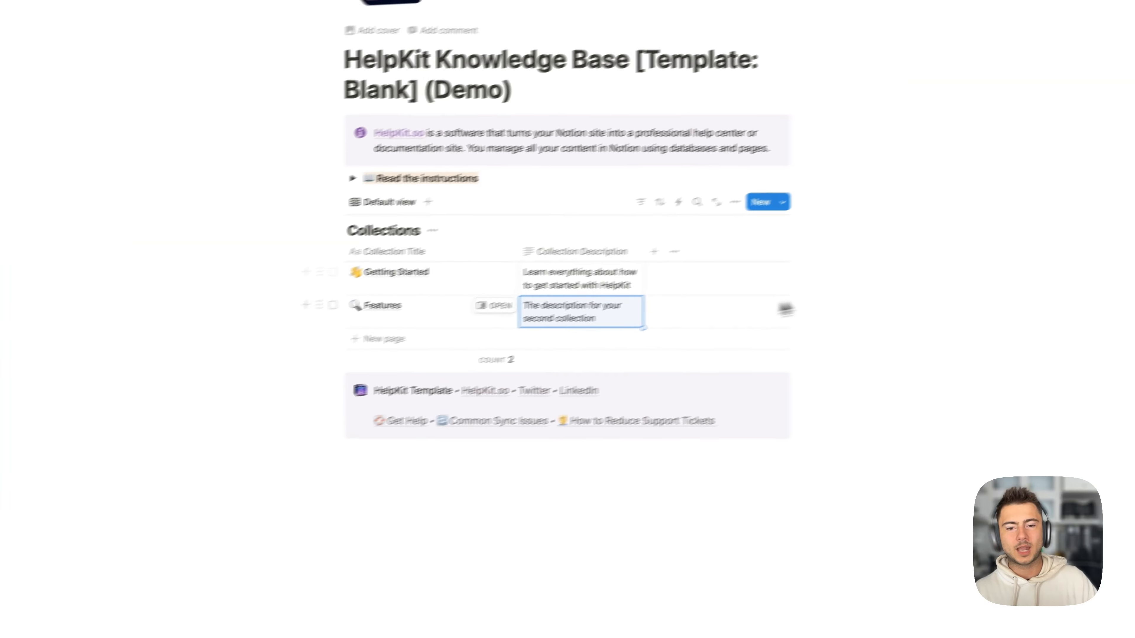
double_click(648, 281)
key(super+a)
text(Learn abou)
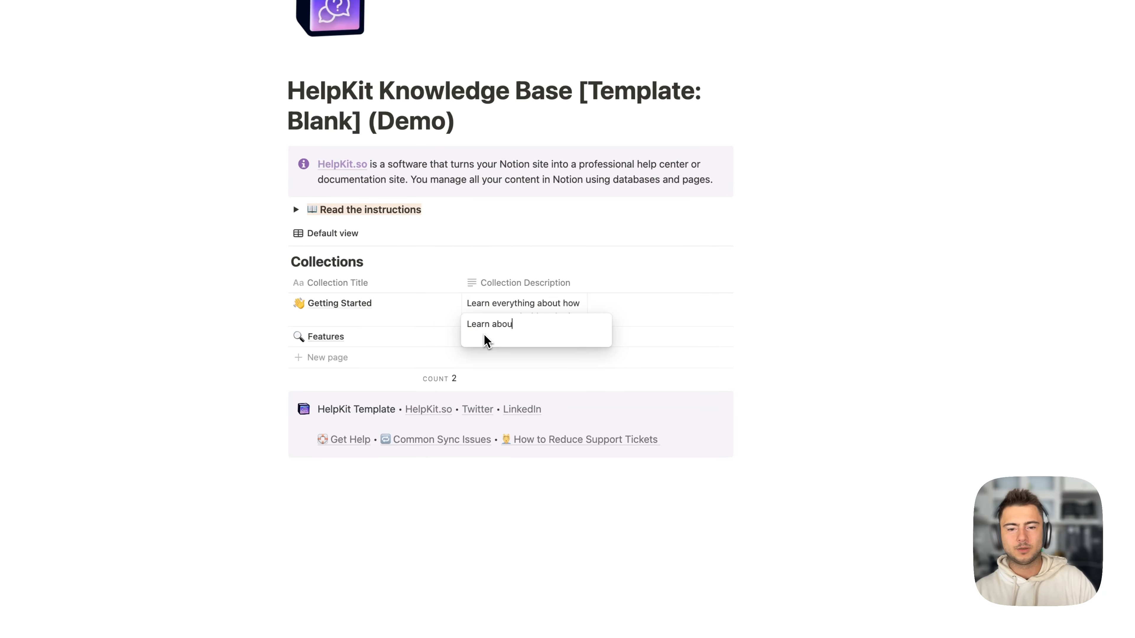
text(t our amazing features)
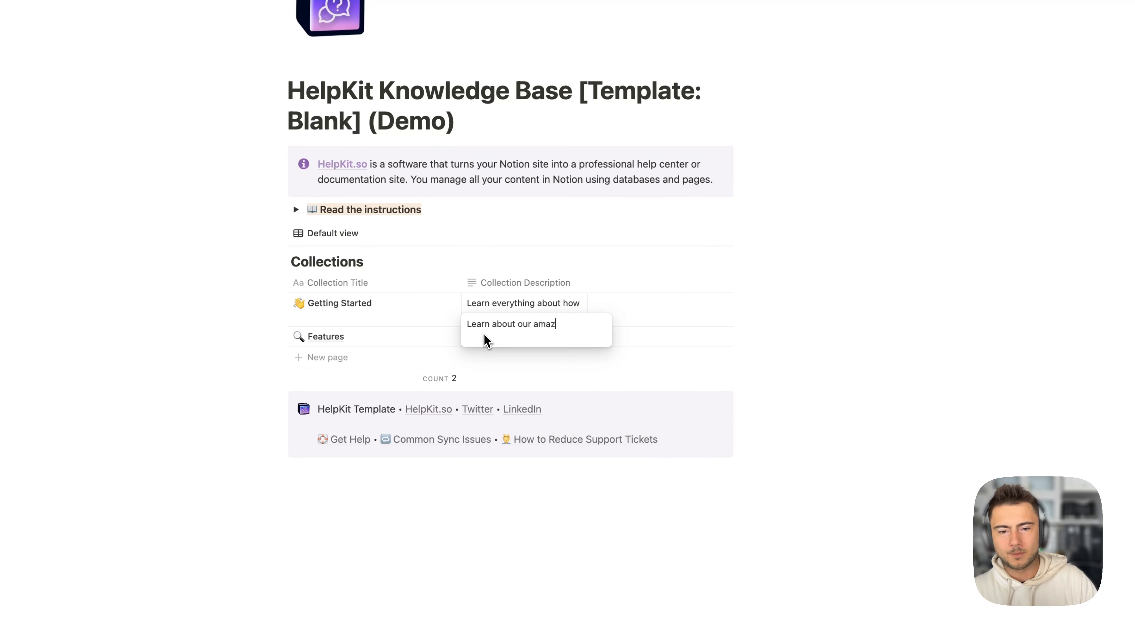
key(Escape)
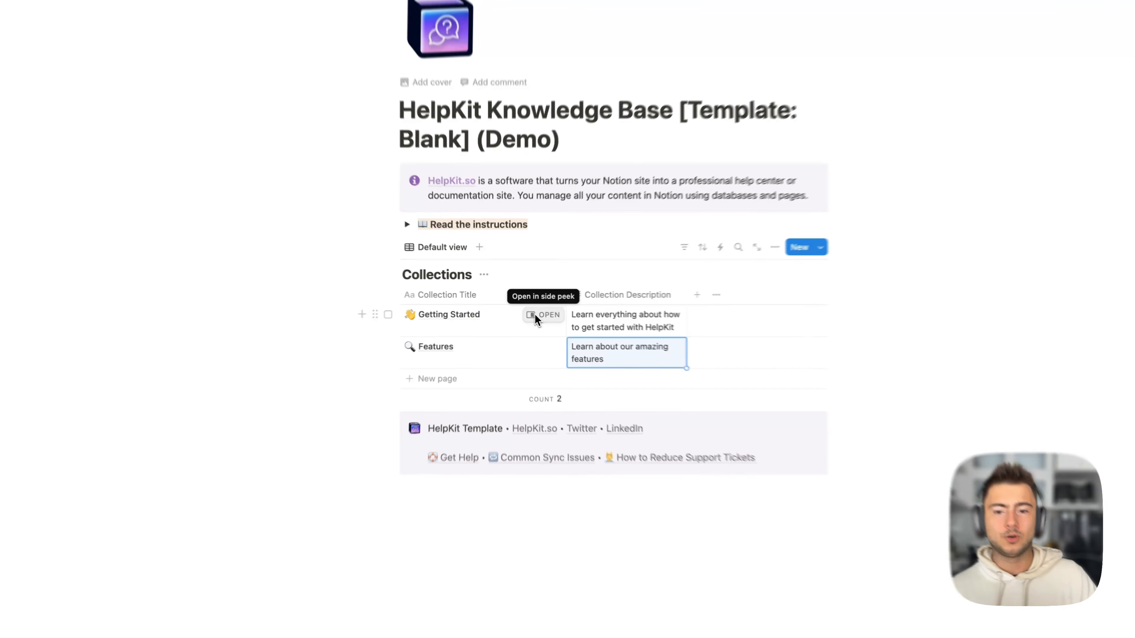
Open the Getting Started collection in side peek and rename its sub collection table to "Introduction".
click(535, 318)
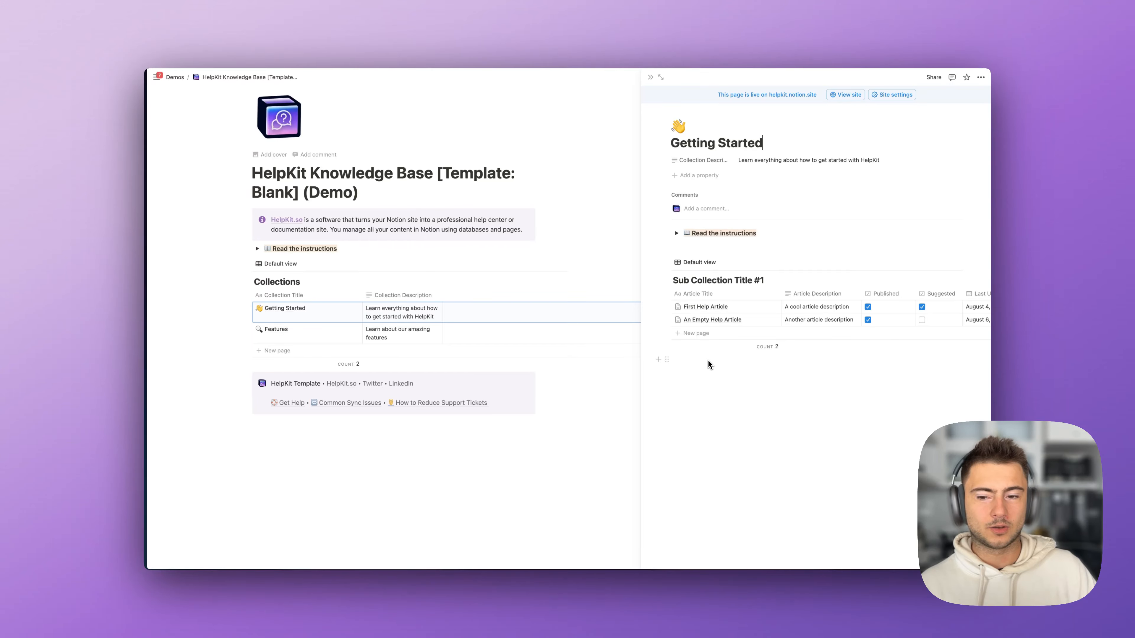
triple_click(718, 281)
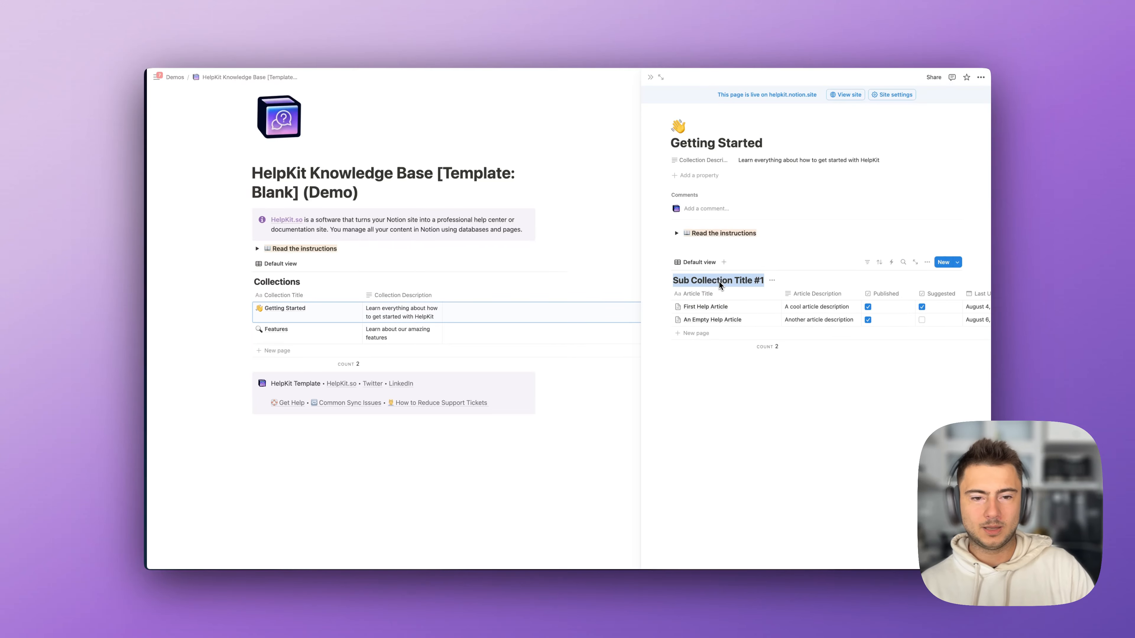
text(Intr)
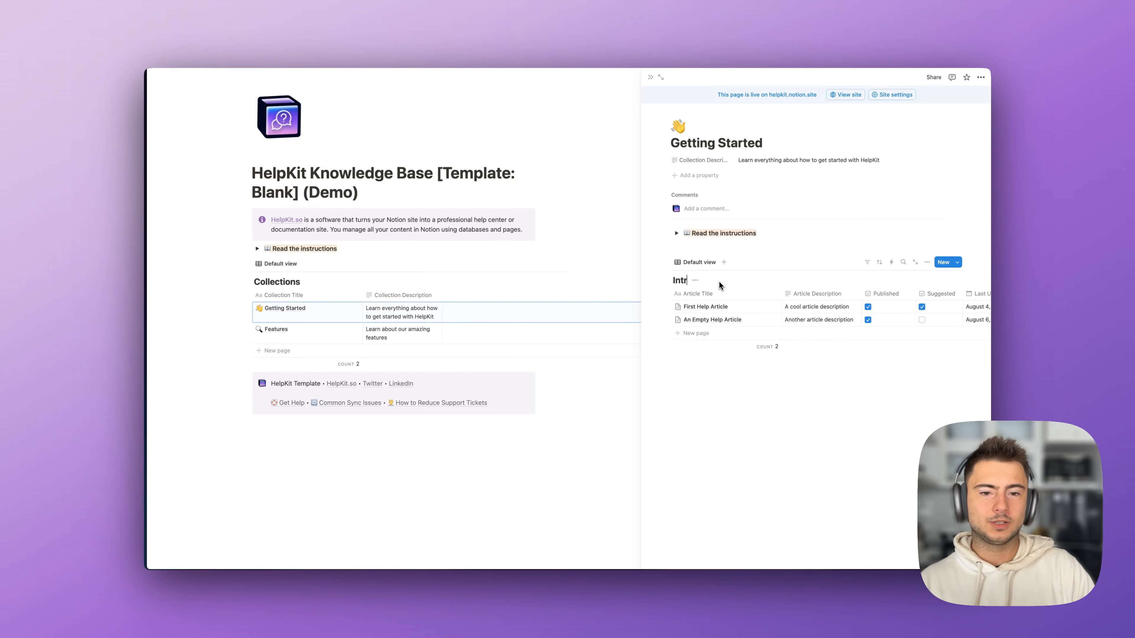
text(oduction)
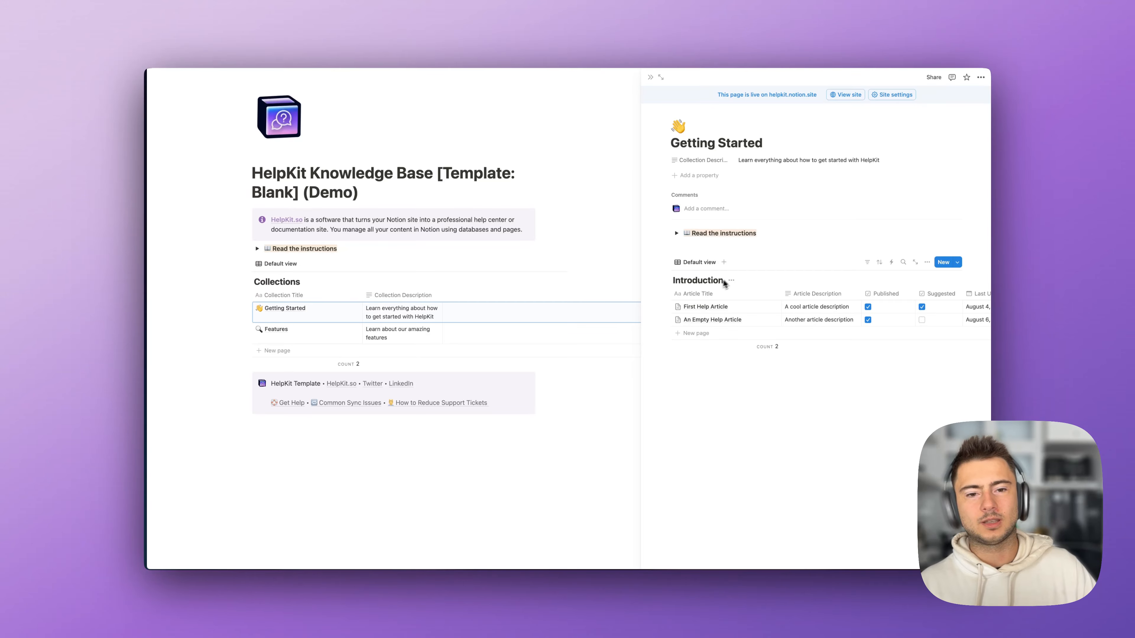
Duplicate the Introduction table without content and title the copy "Syncing with HelpKit".
click(669, 264)
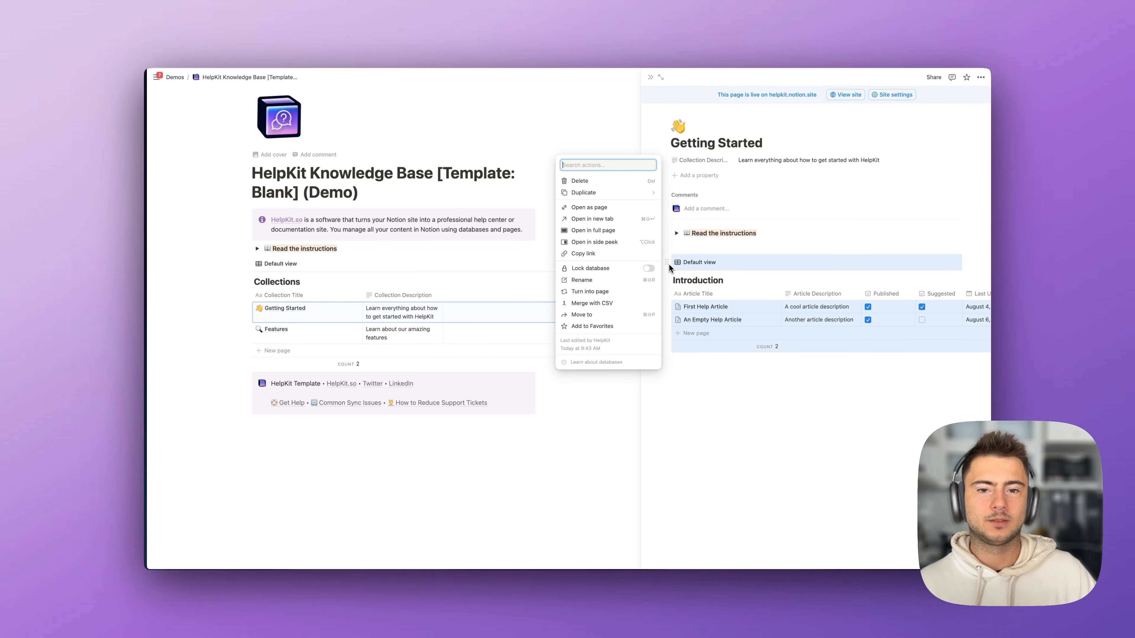
mouse_move(650, 192)
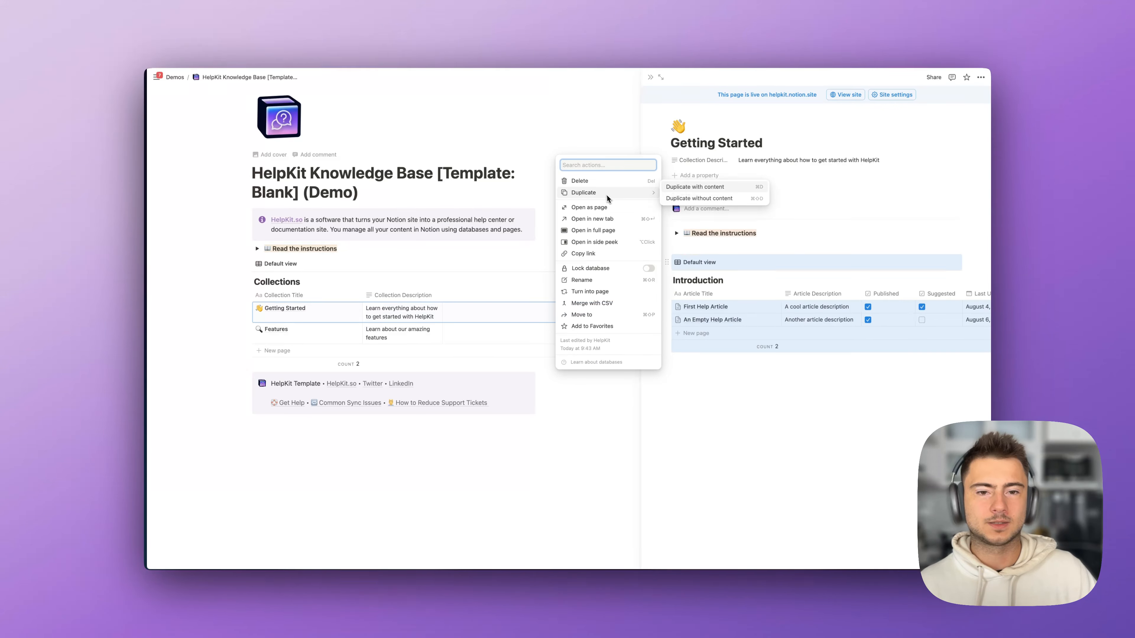
click(695, 198)
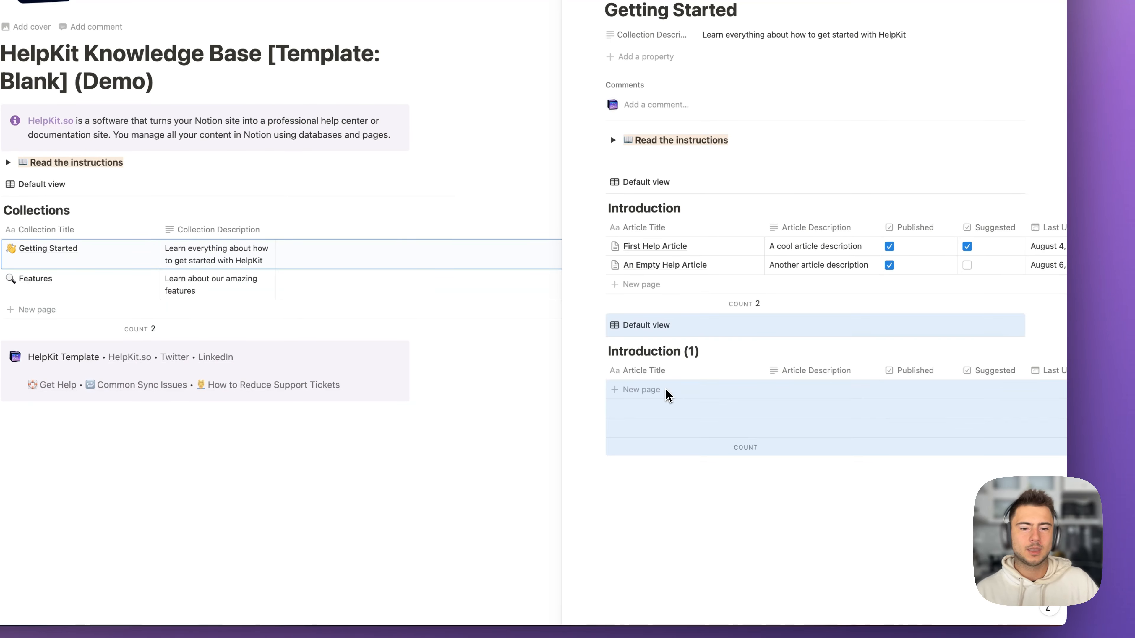
triple_click(652, 357)
text(S)
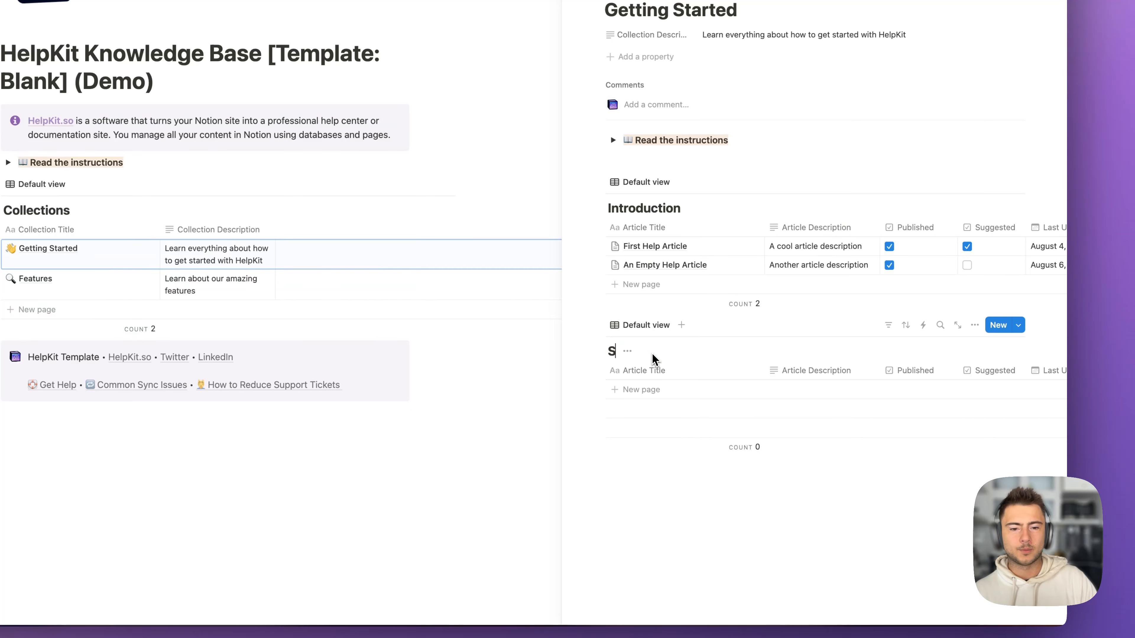
text(yncing with HelpKit)
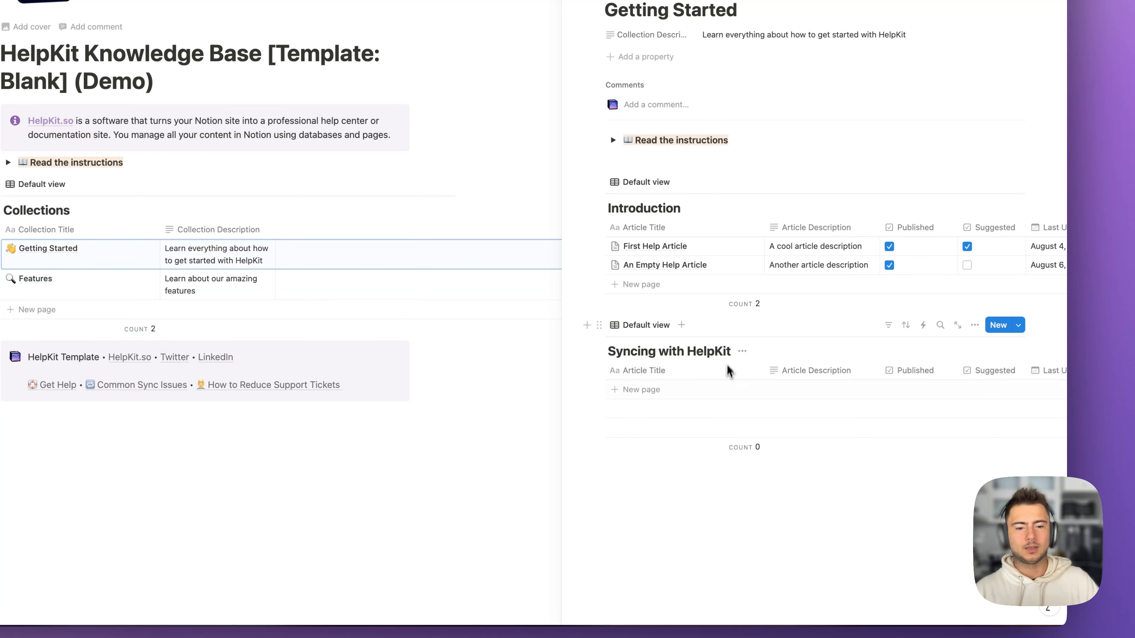
Add a new article titled "How to sync with Notion" to the Syncing with HelpKit table.
click(668, 394)
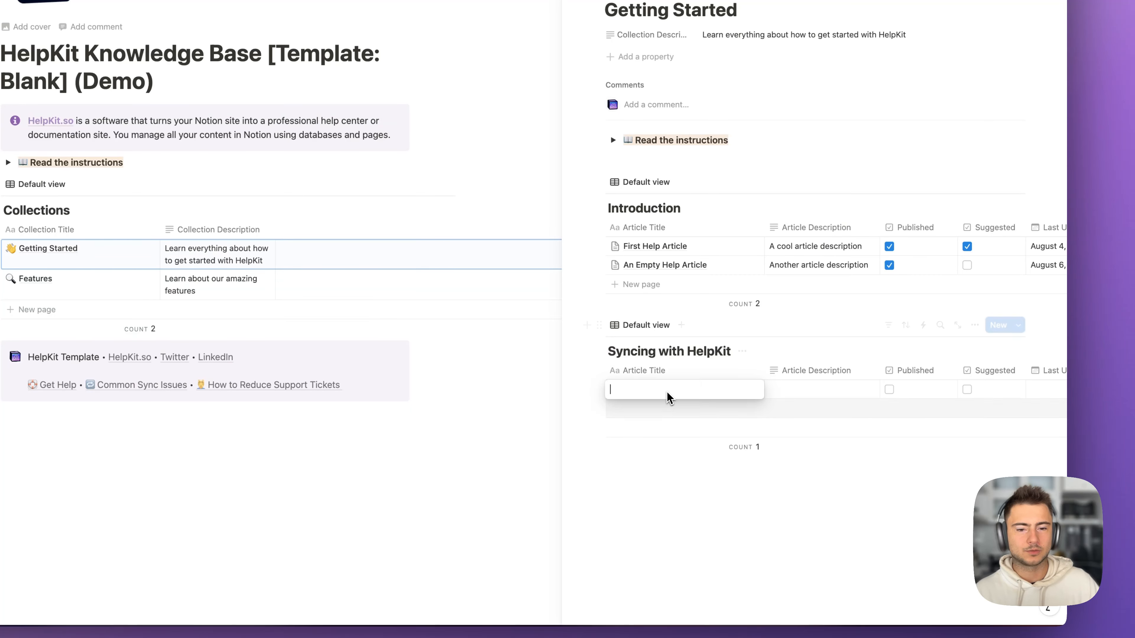
text(How)
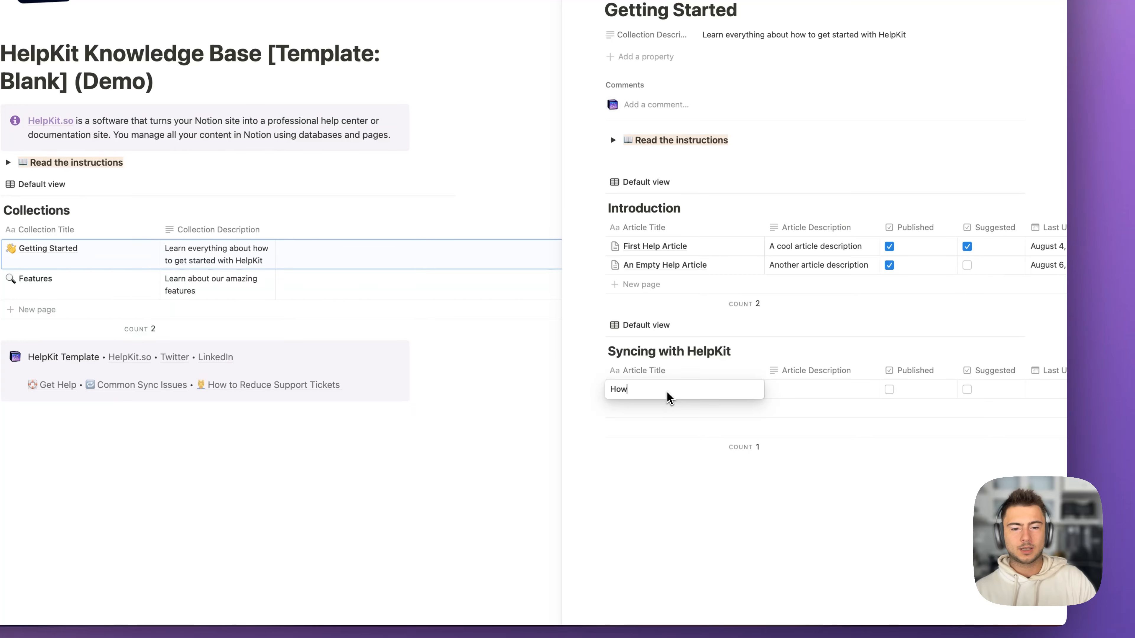
text( to sync with )
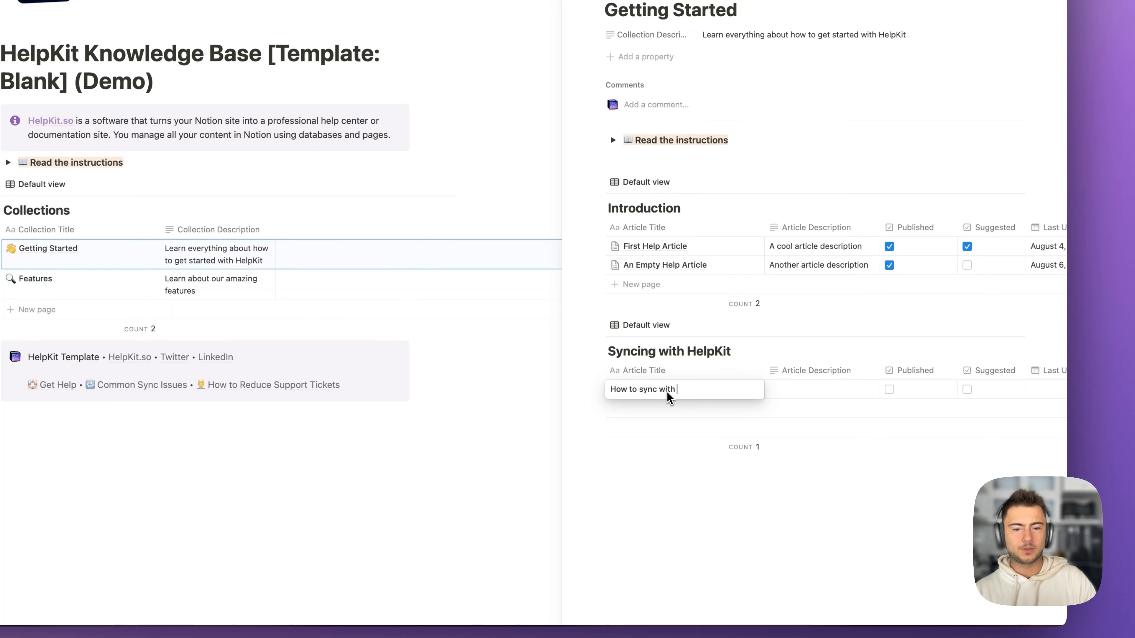
text(Notion)
key(Tab)
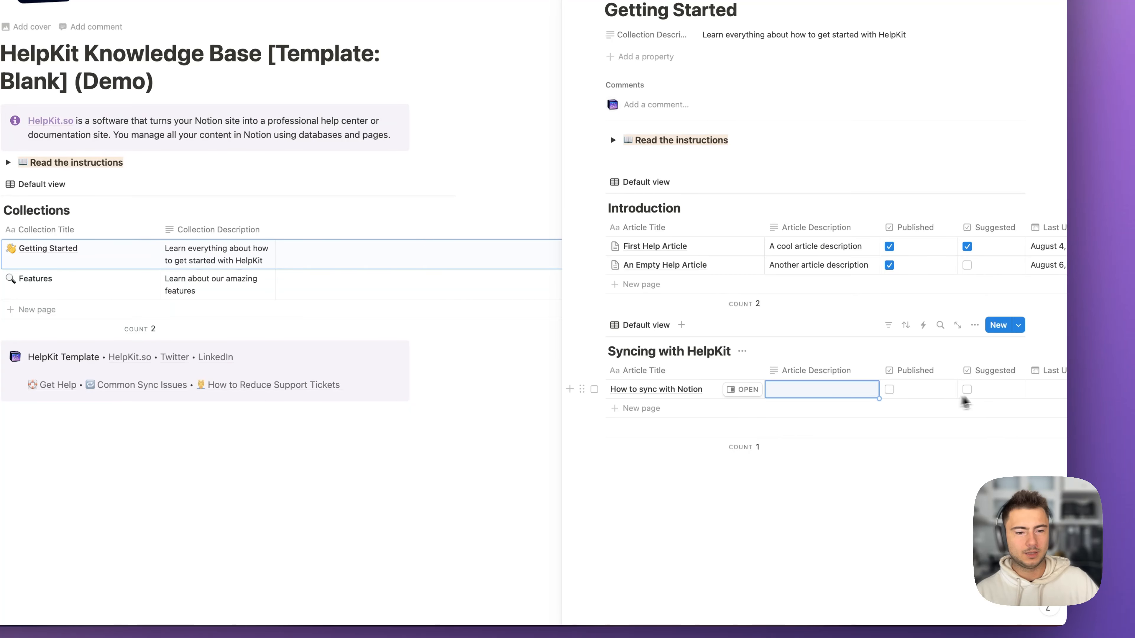
Mark the How to sync with Notion article as published and set its last updated date to January 13, 2025.
click(890, 390)
scroll(891, 395, right, 4)
click(891, 389)
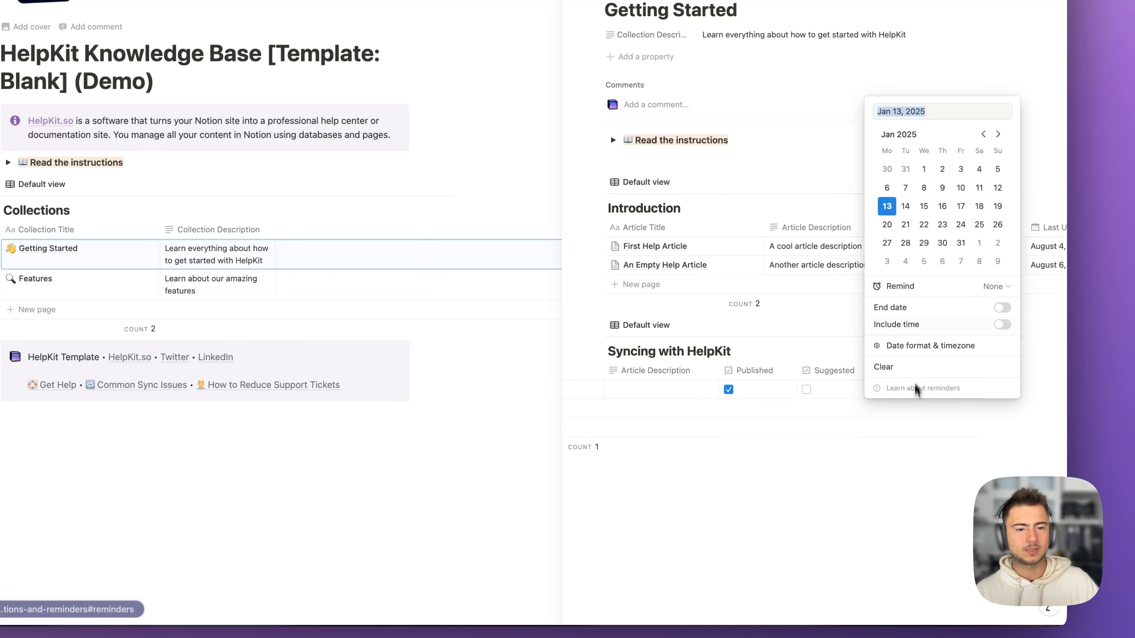
click(859, 531)
scroll(830, 395, left, 4)
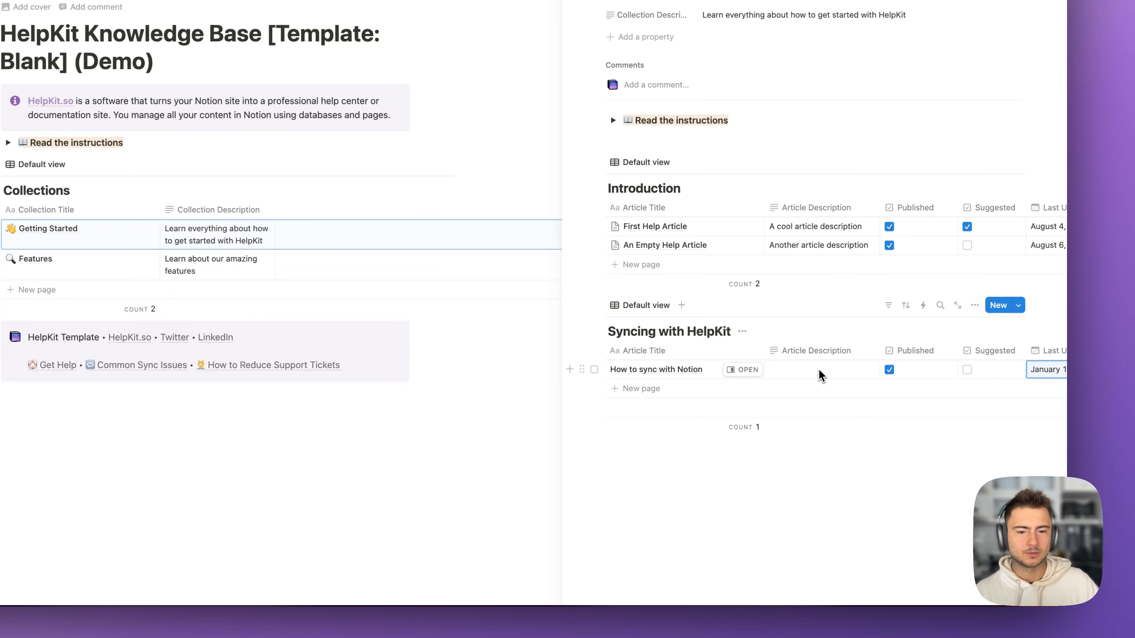
Open the How to sync with Notion article and write the intro "Curious how to sync HelpKit with Notion? It's super simple.".
click(746, 377)
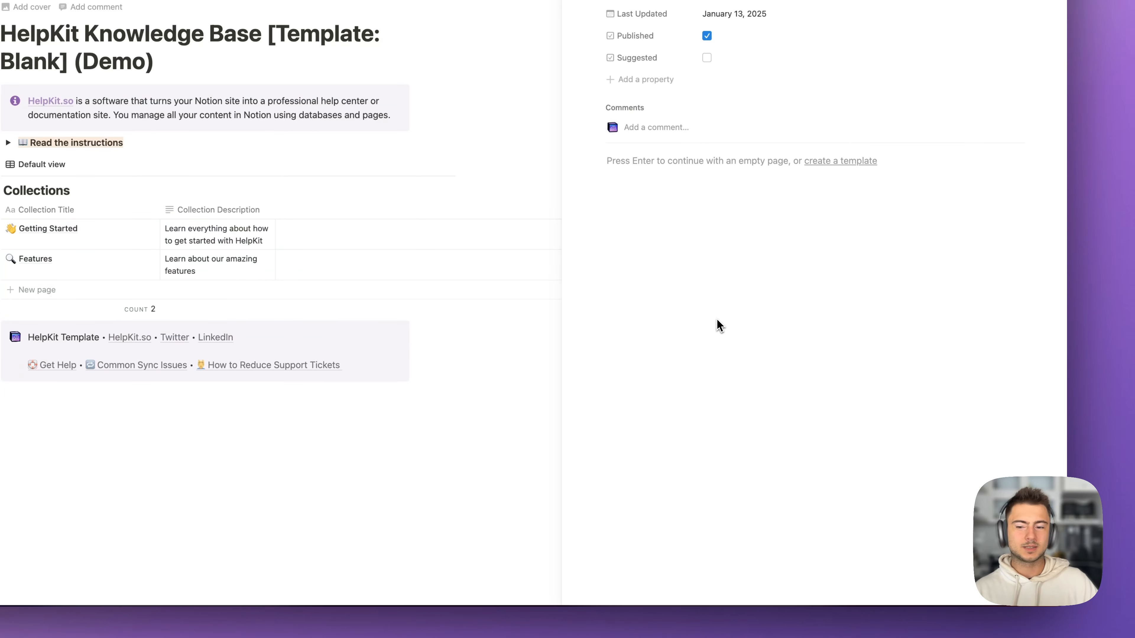
click(729, 174)
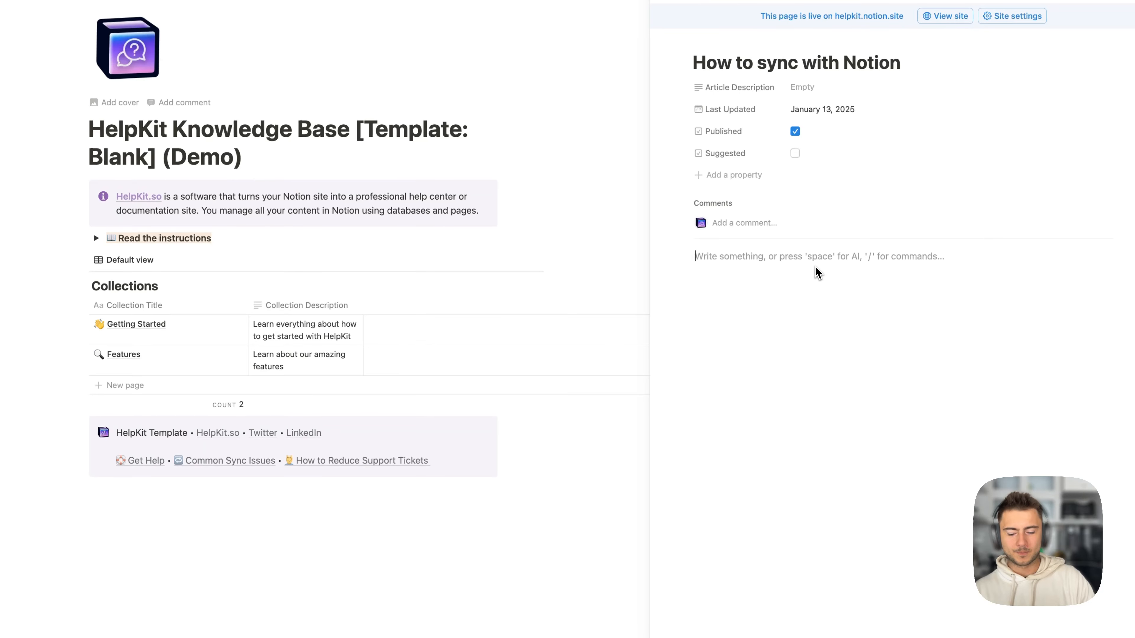
text(Curious )
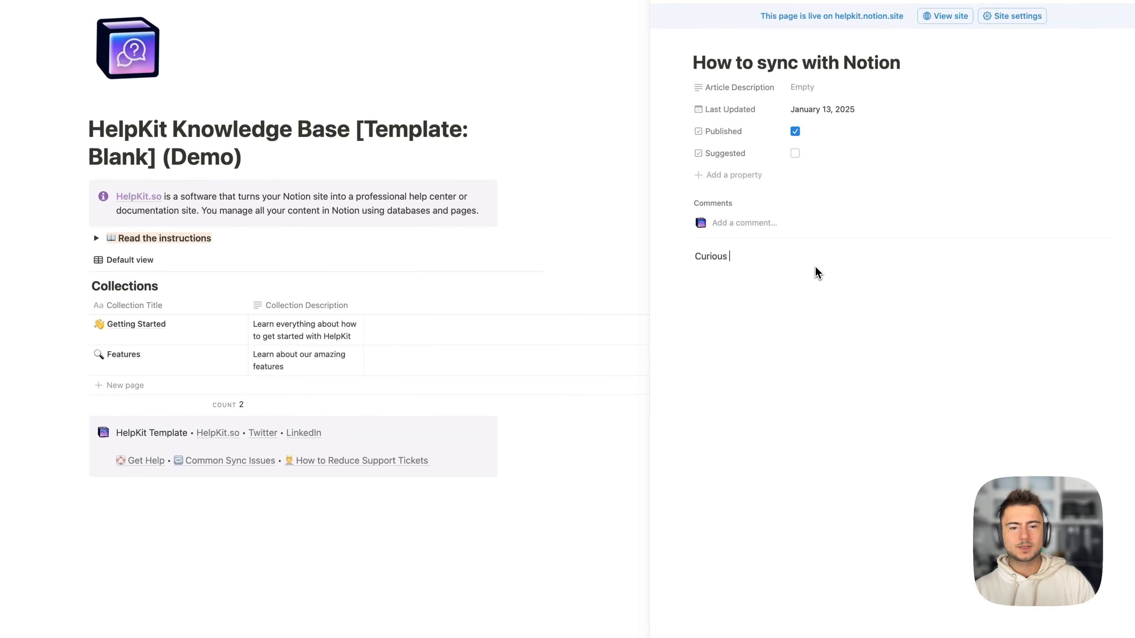
text(how to sync HelpKit with Notion)
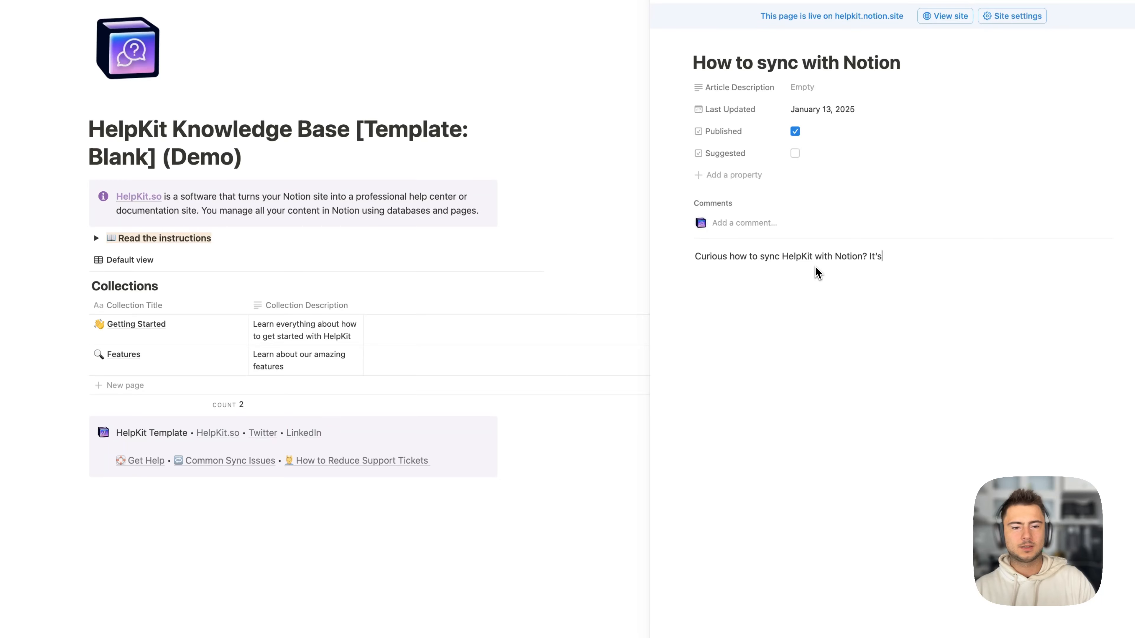
text(? It's super simple.)
key(Return)
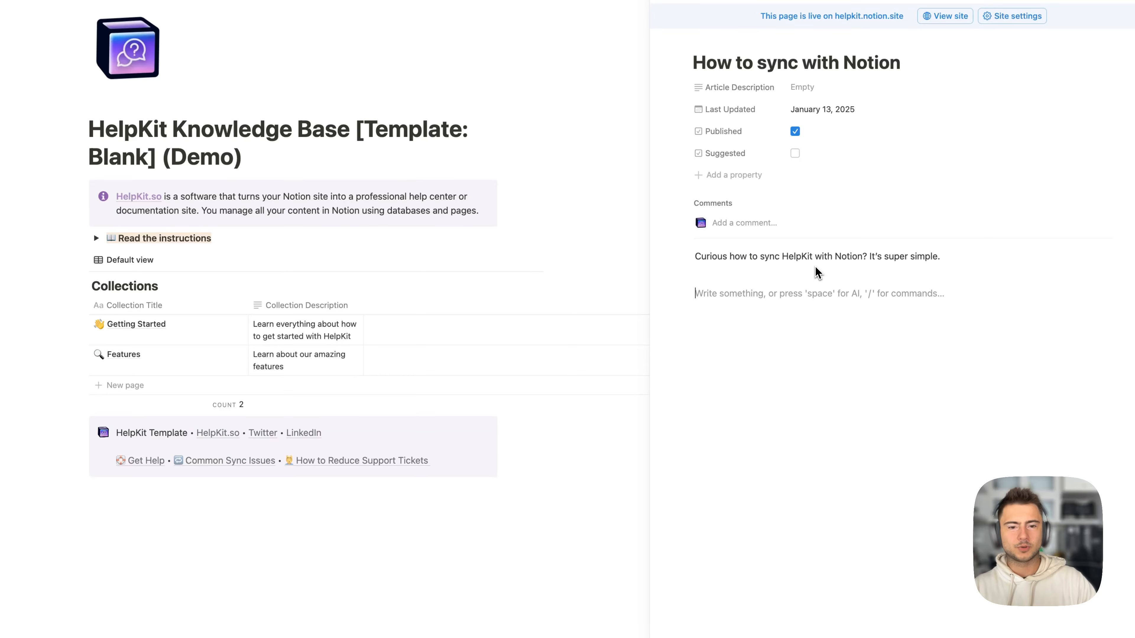
Add a numbered list reading "Head over to the HelpKit dashboard", "Click the sync button on the top left corner" and "That's it!".
text(1. )
text(Hea)
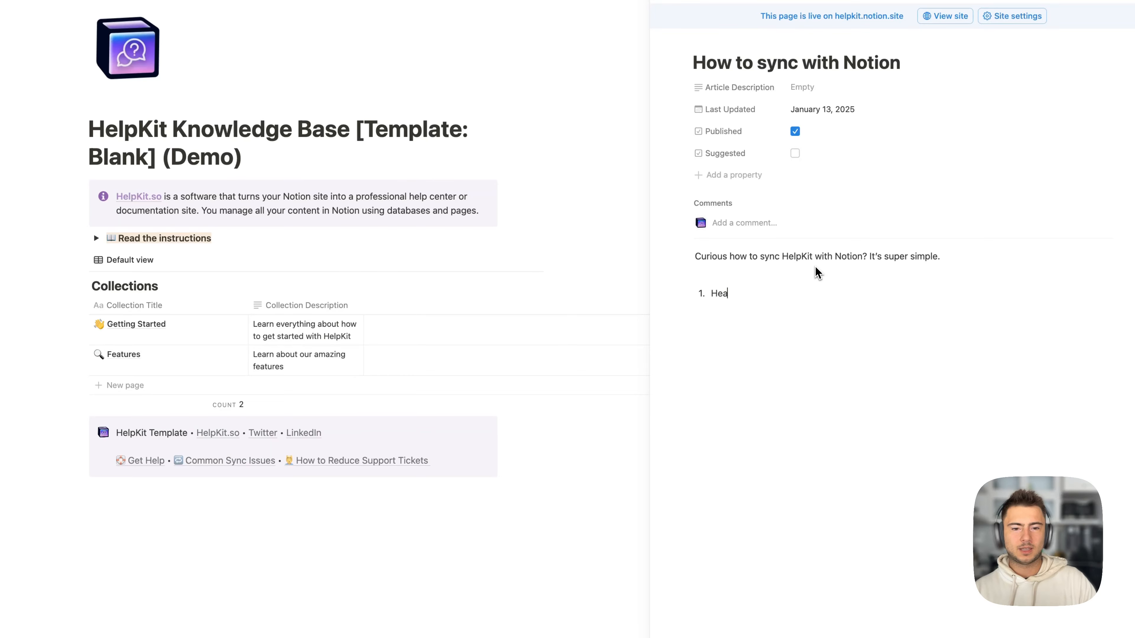
text(d over to the )
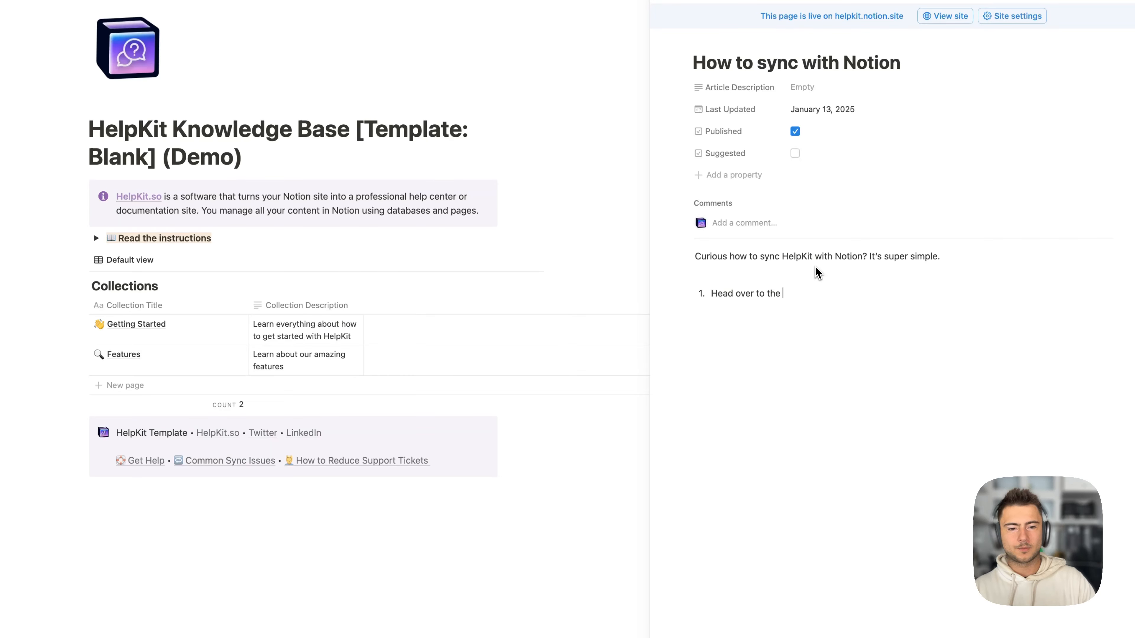
text(HelpKit dashboard)
key(Return)
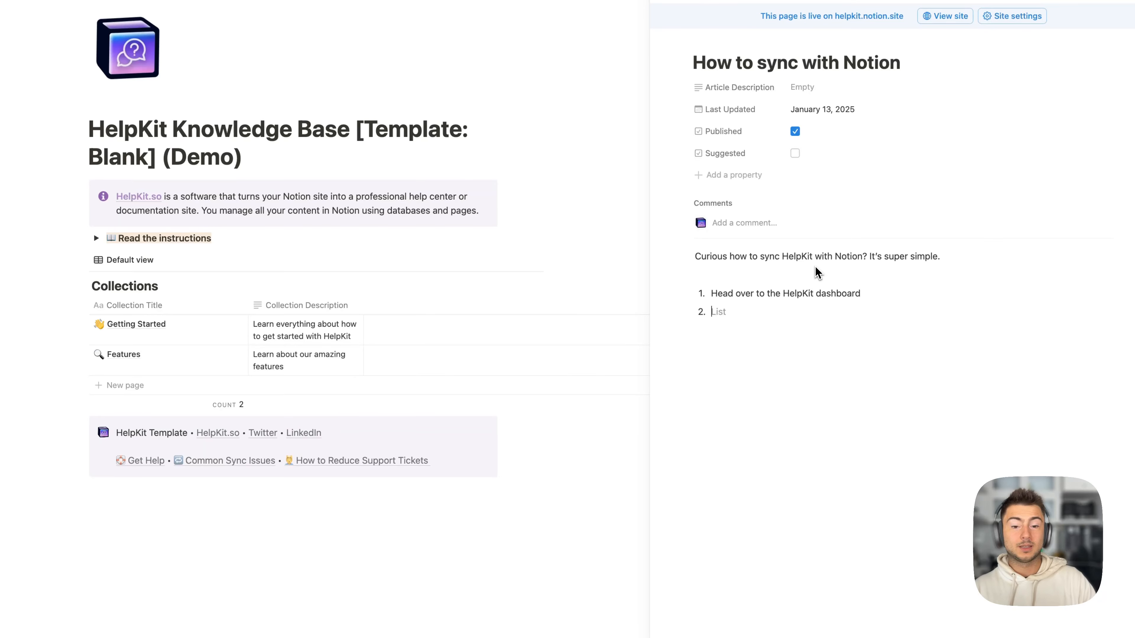
text(Clic)
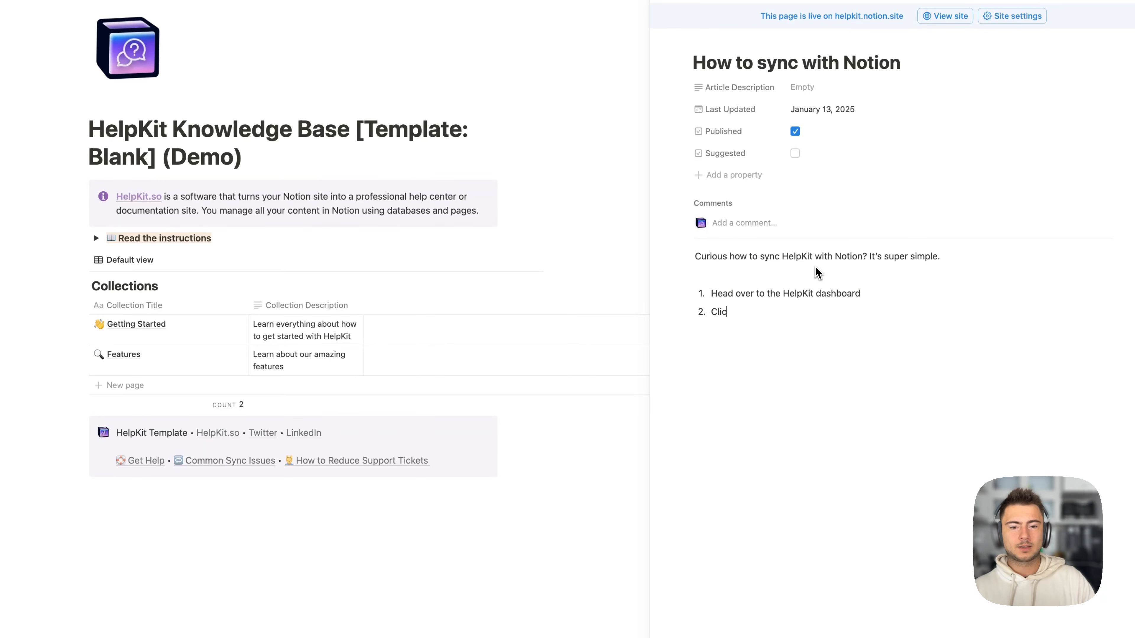
text(k the sync button on the)
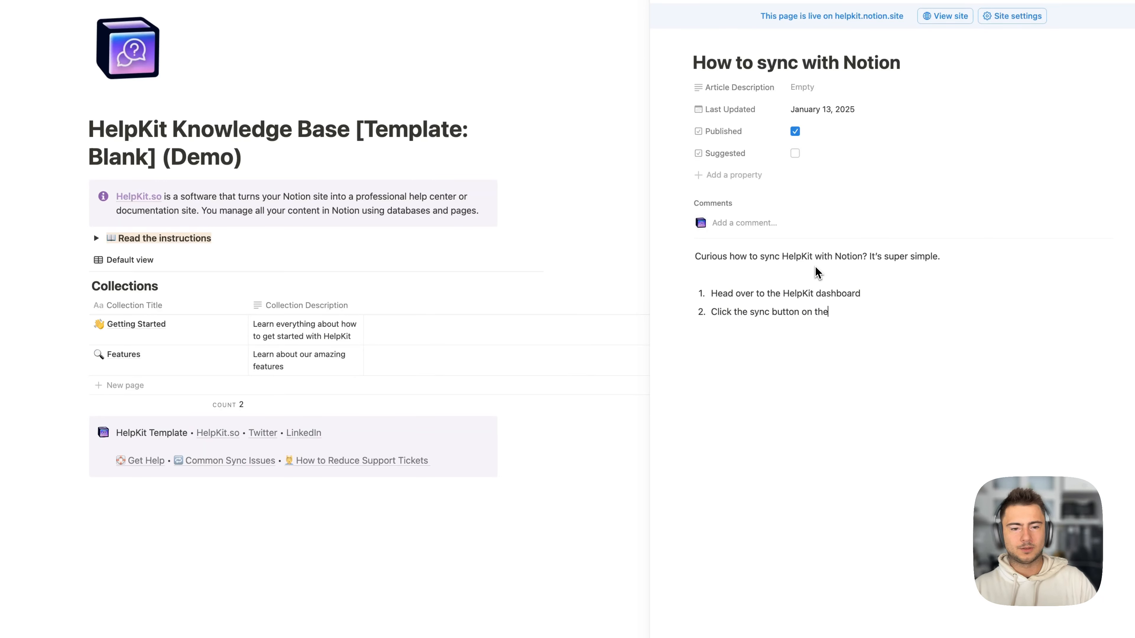
text( top left corner)
key(Return)
text(That')
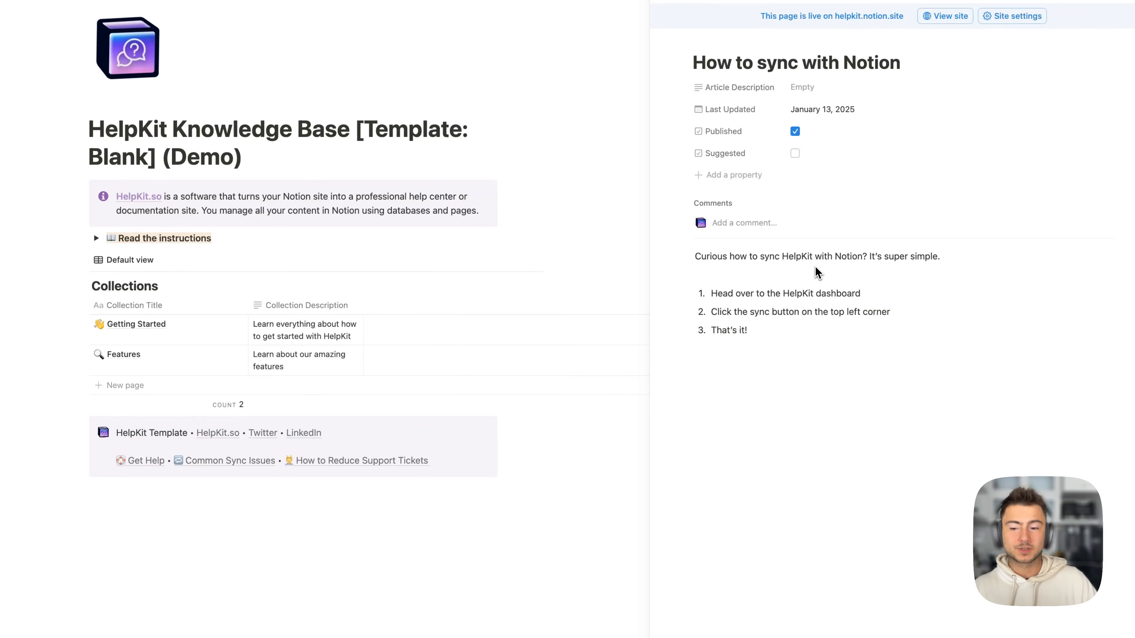
Switch to the HelpKit dashboard and capture a screenshot covering the sync section and the start of the article list.
key(super+s)
click(220, 129)
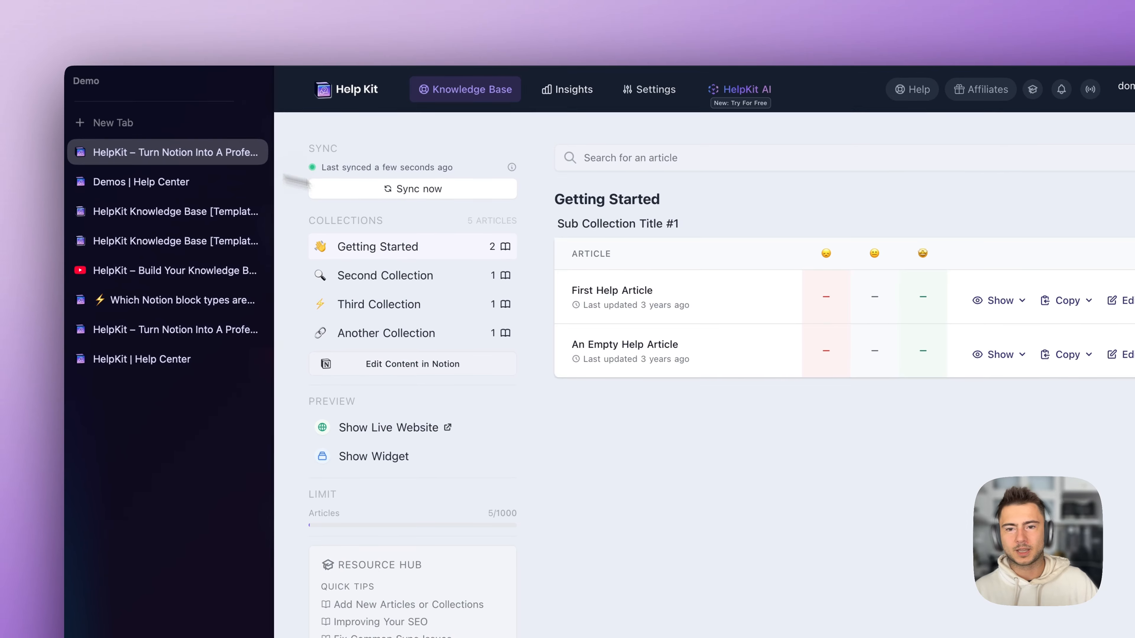
key(super+s)
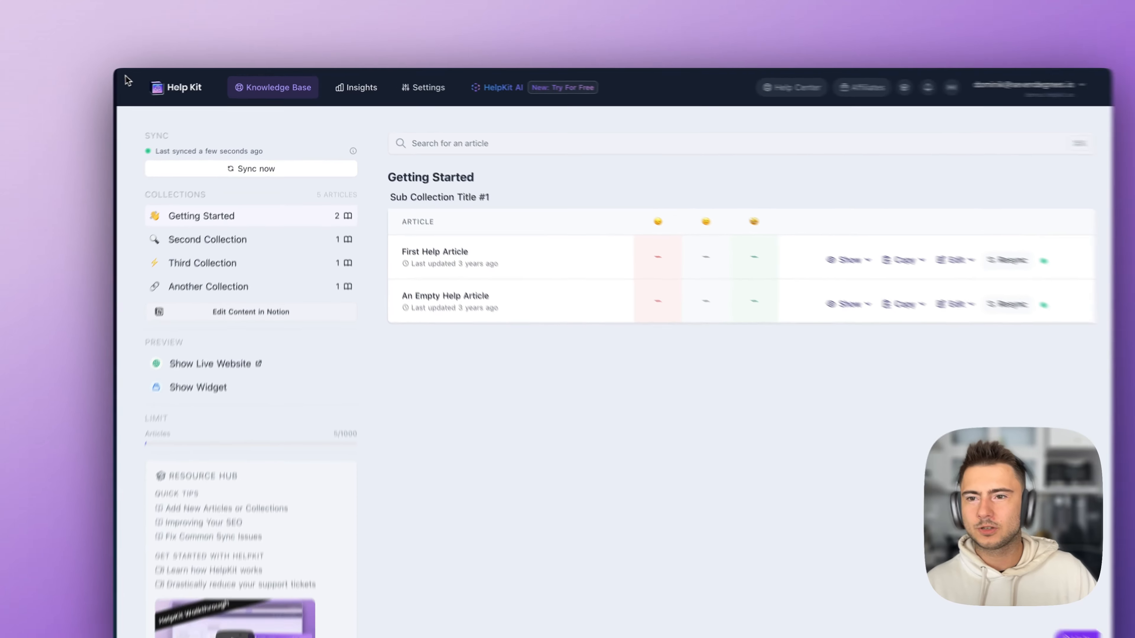
key(super+shift+4)
mouse_move(128, 74)
mouse_down()
mouse_move(661, 331)
mouse_move(762, 433)
mouse_up()
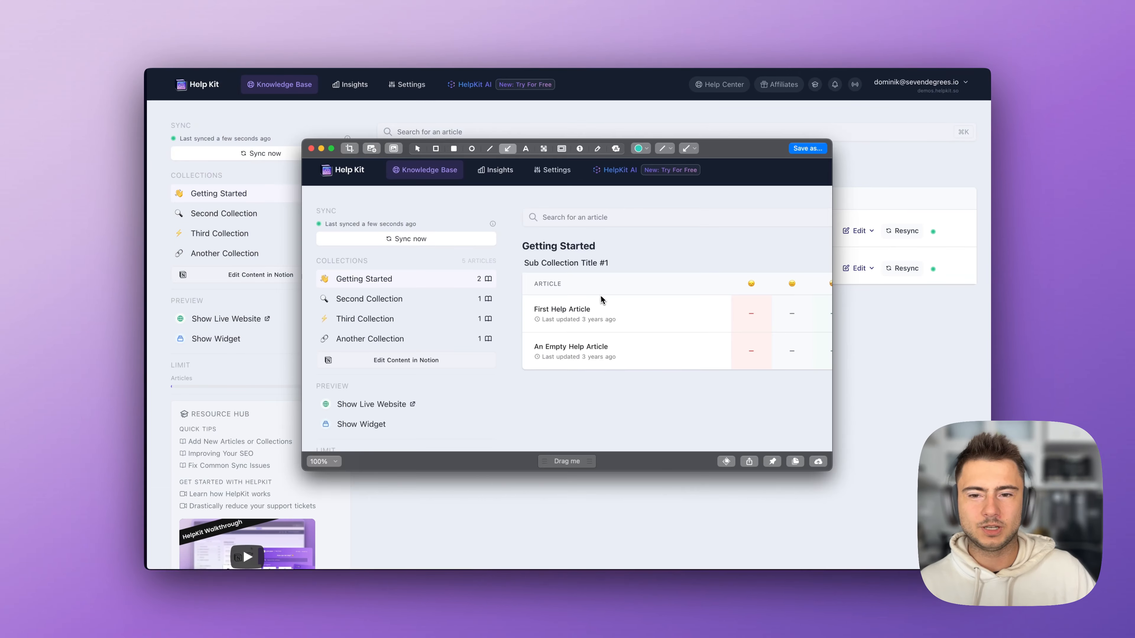
Annotate the screenshot with a rectangle around the Sync section and an arrow pointing at Sync now.
key(r)
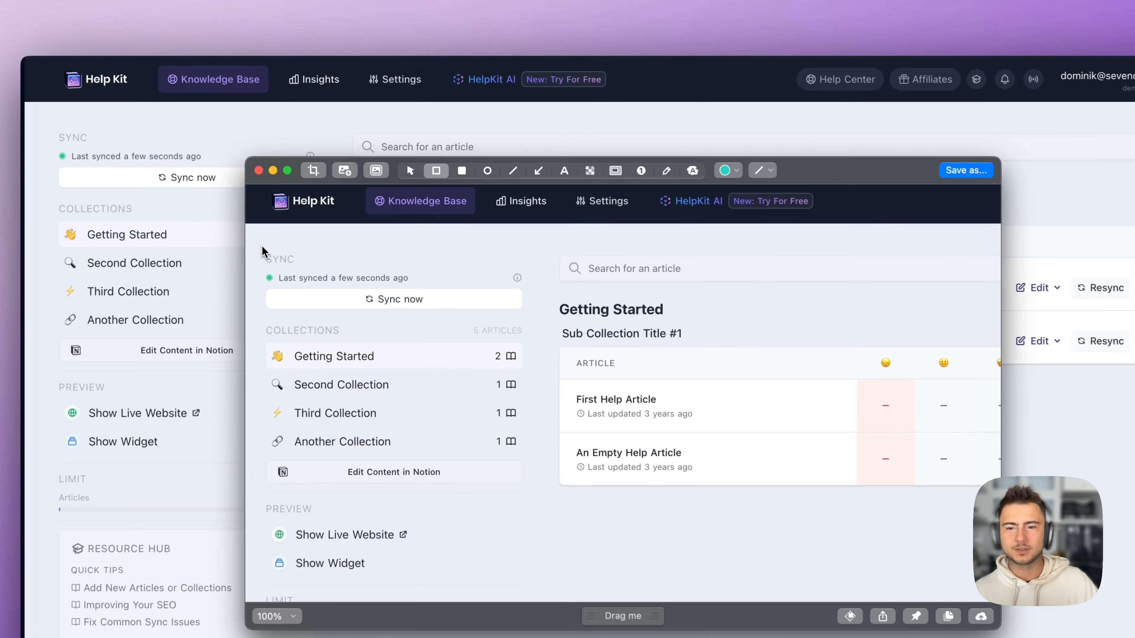
drag(257, 243, 543, 338)
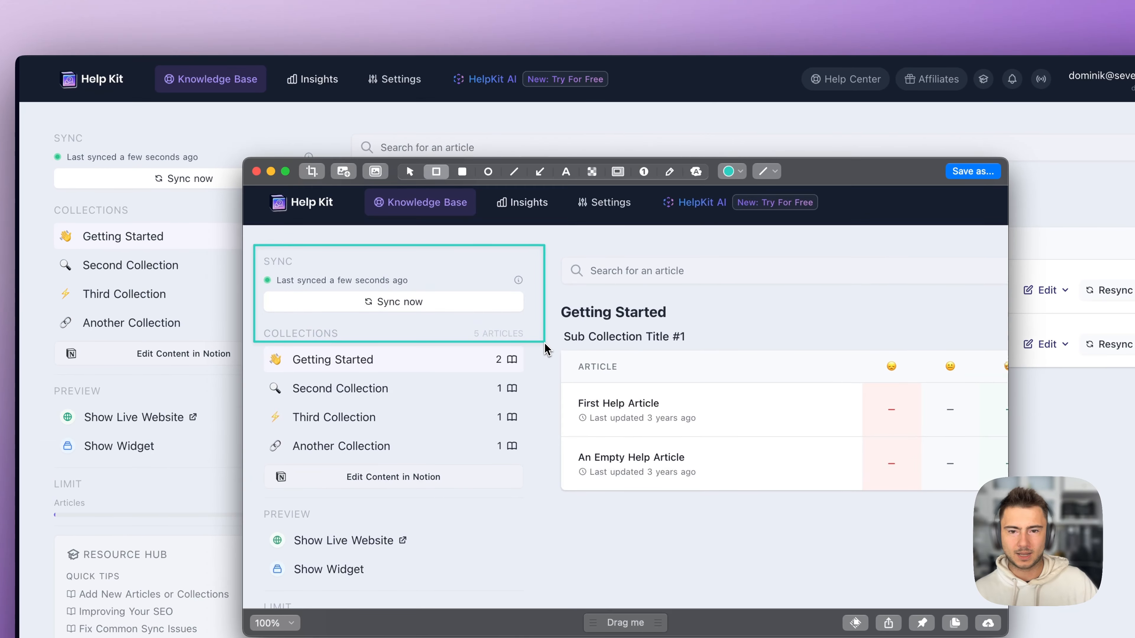
click(541, 174)
drag(668, 236, 447, 300)
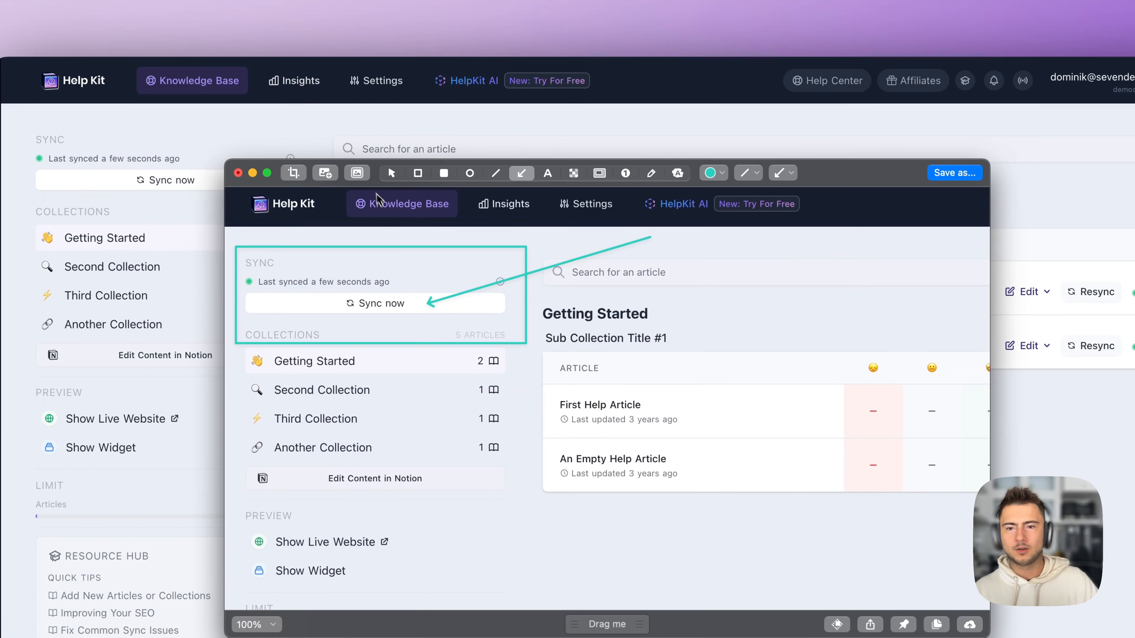
Place the annotated screenshot on a blue gradient background and close the screenshot editor.
click(357, 173)
click(347, 314)
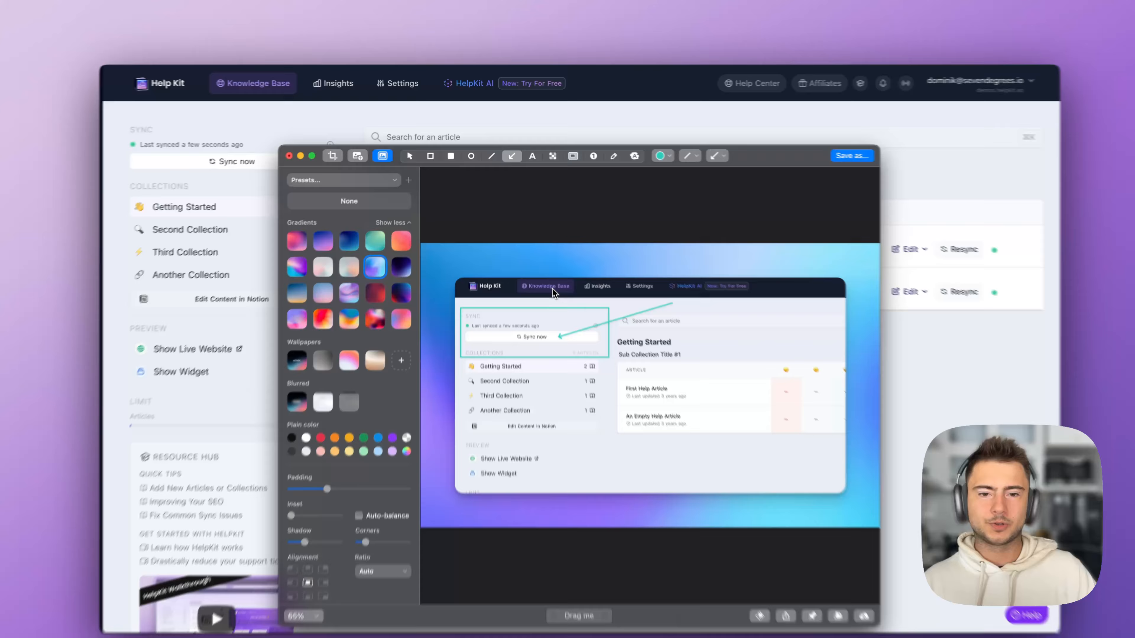
key(super+w)
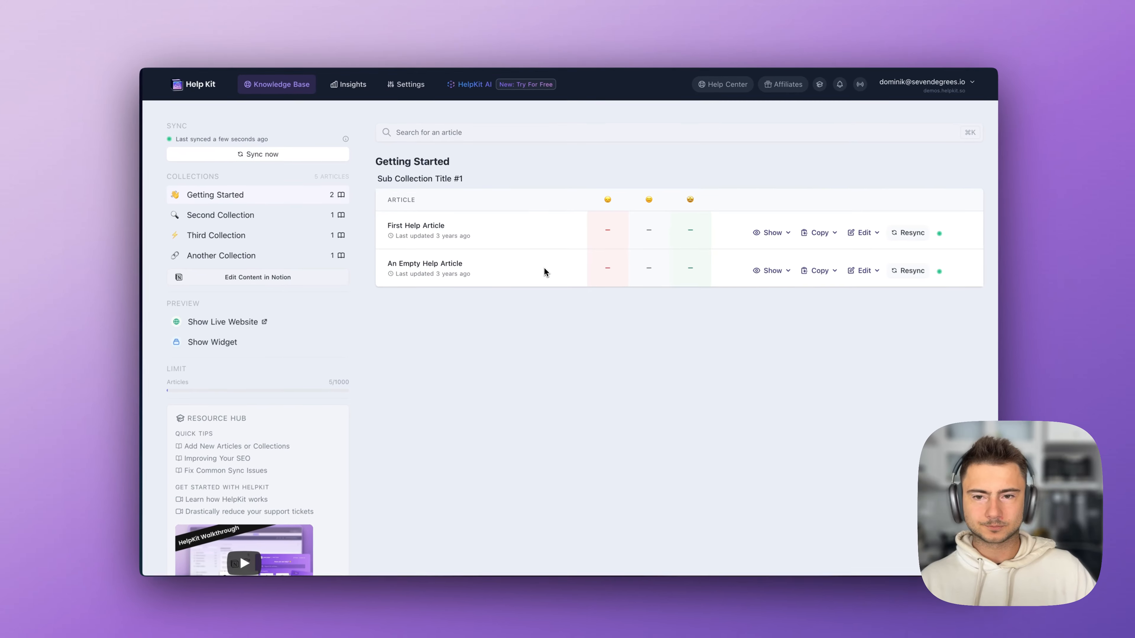
Return to the How to sync with Notion article and paste the screenshot below the numbered list.
key(super+s)
click(210, 172)
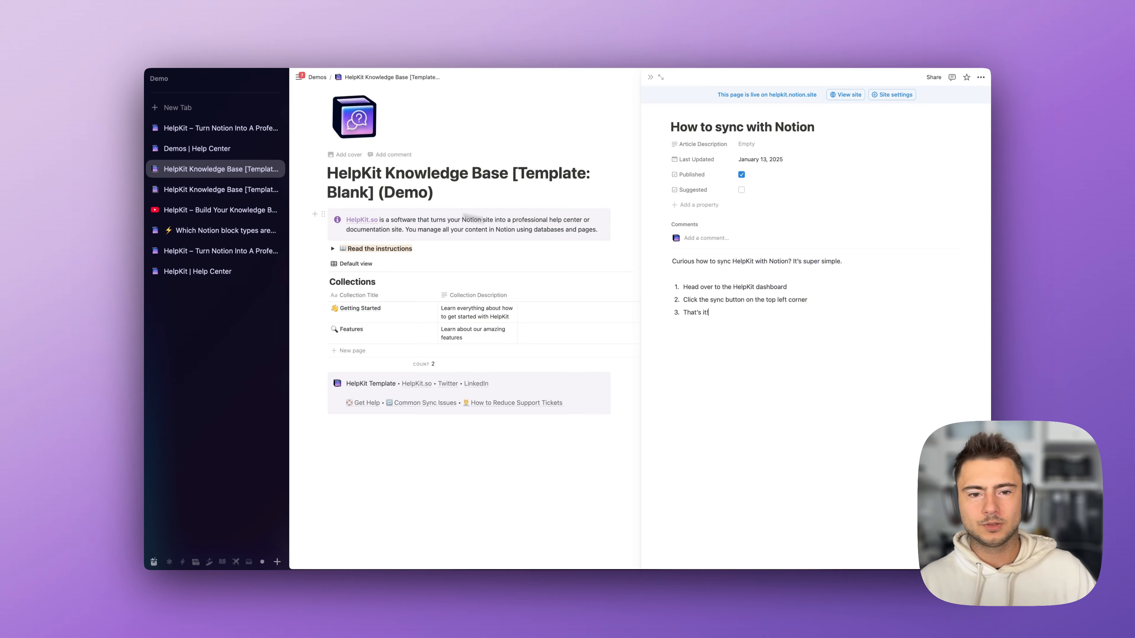
click(730, 319)
key(Return)
key(Return)
key(Return)
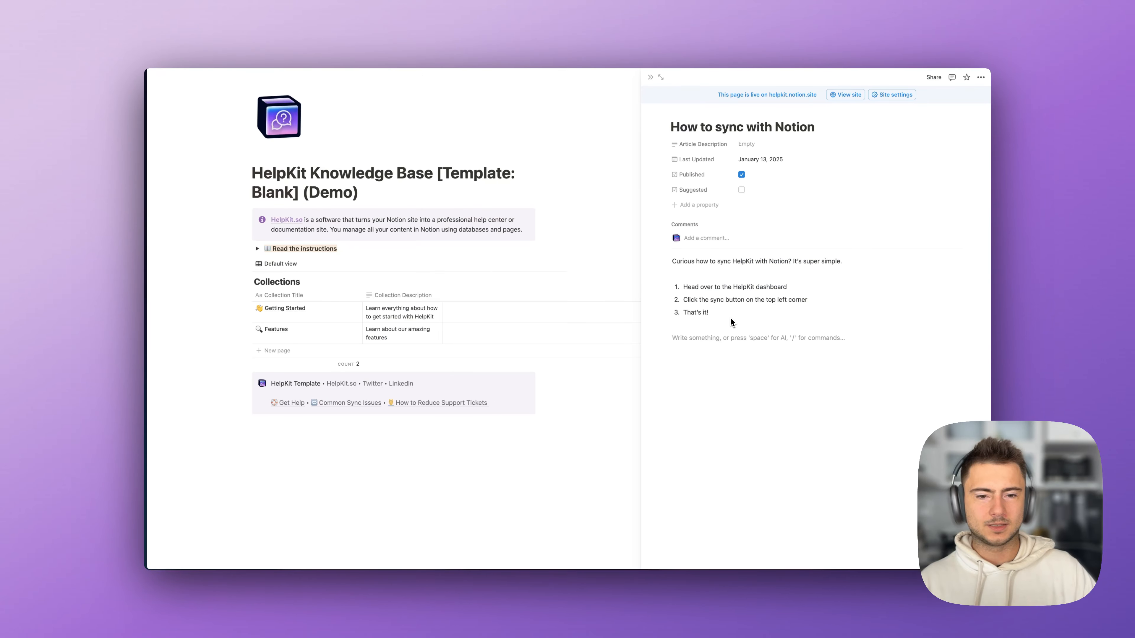
key(super+v)
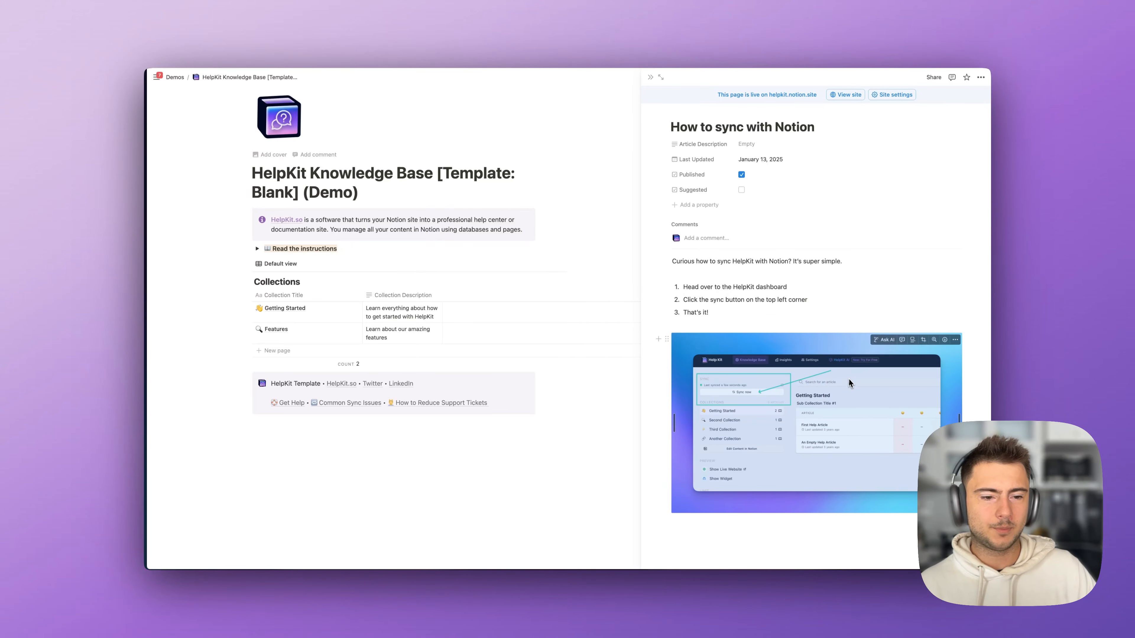
click(757, 301)
Open the Features collection and retitle its empty help article "Search Intent".
mouse_move(341, 333)
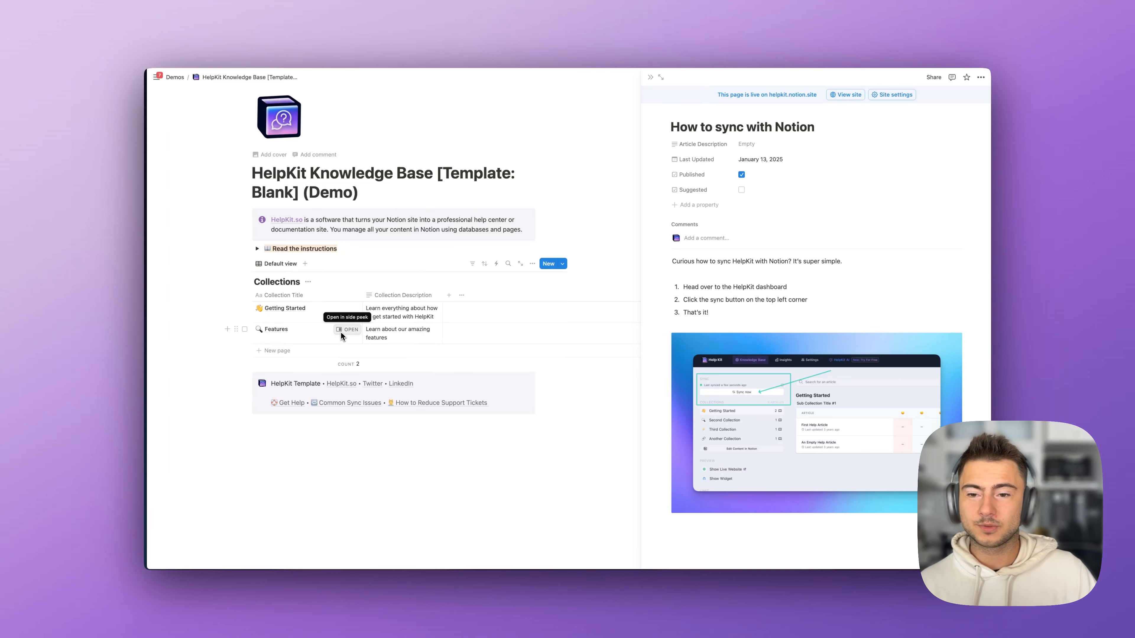
click(345, 331)
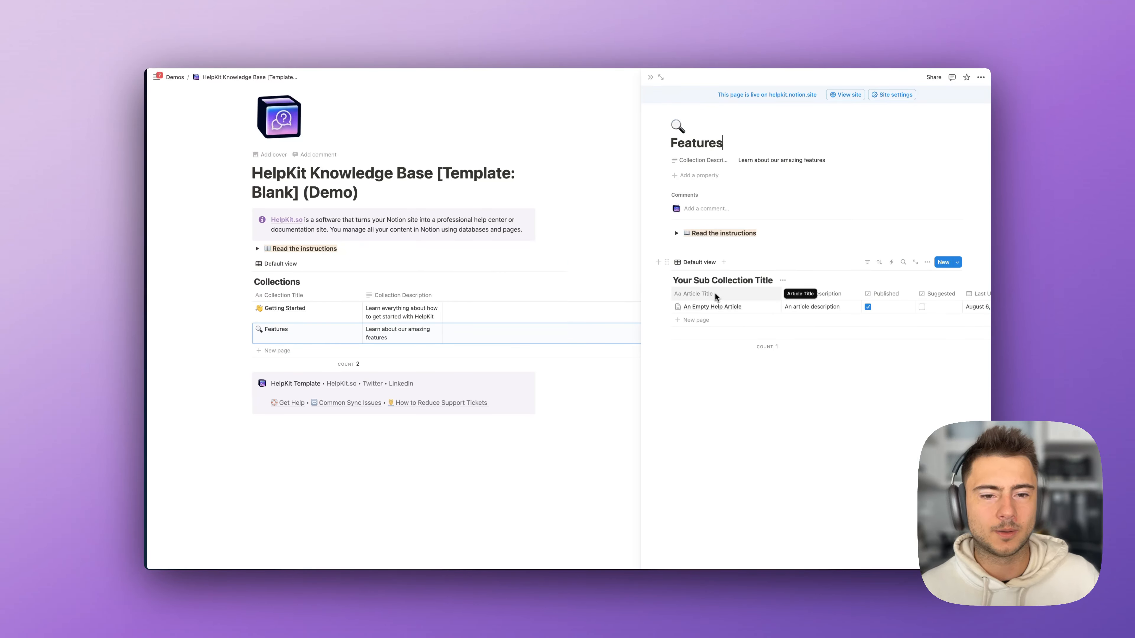
click(703, 307)
text(Se)
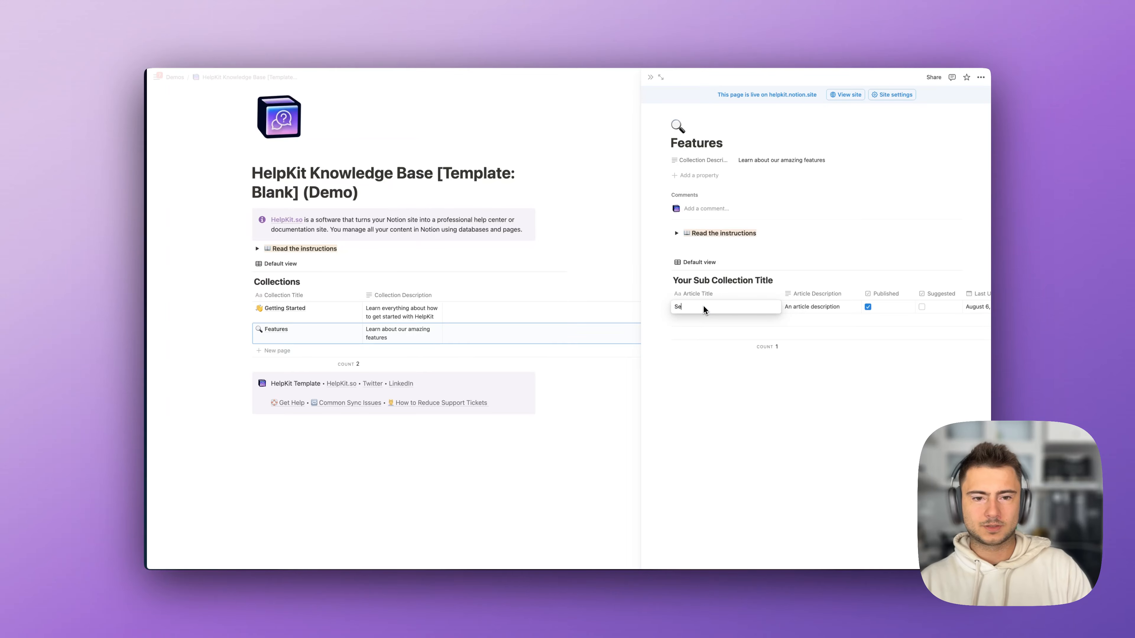
text(arch Intent)
key(Tab)
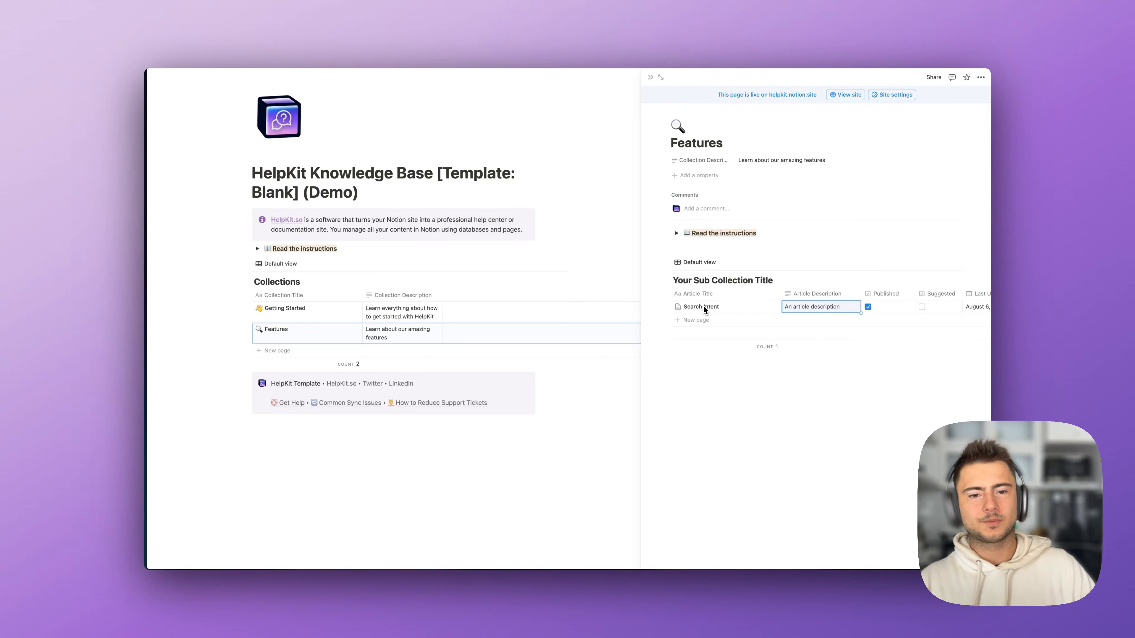
Open the Search Intent article and replace its placeholder content with "Whenever a user".
click(763, 307)
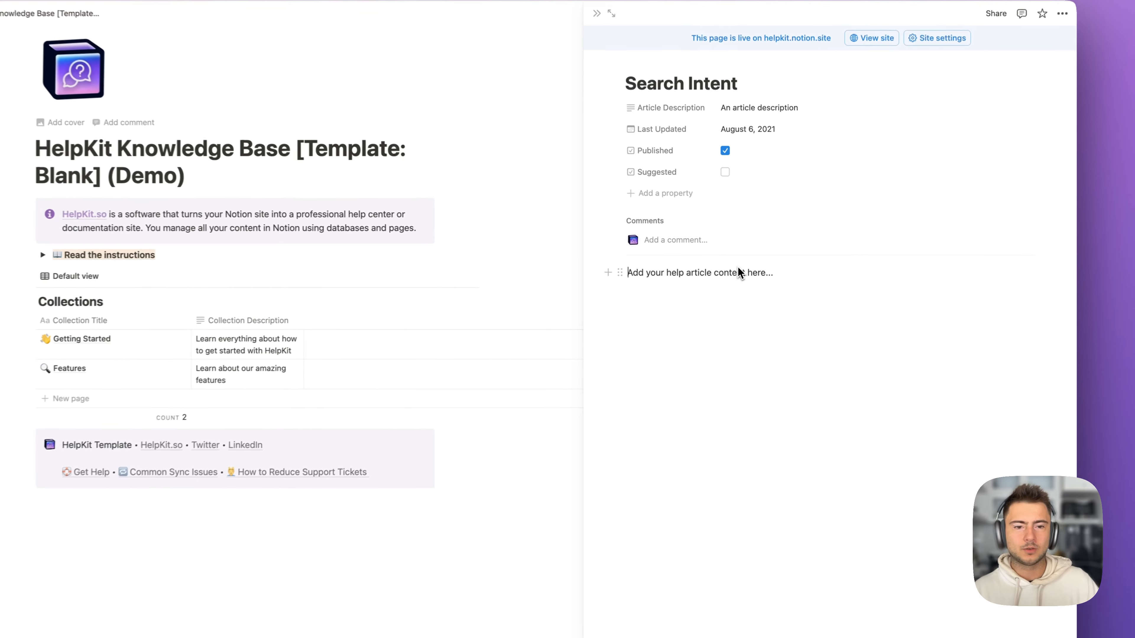
double_click(748, 264)
triple_click(734, 280)
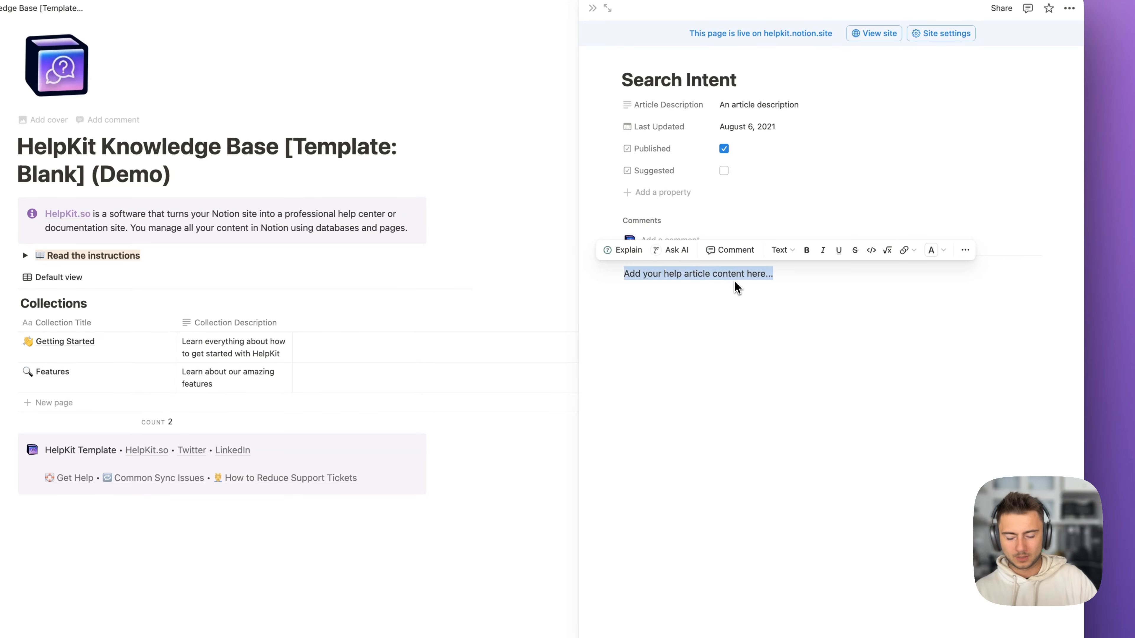
text(Whenvera. user)
key(Left)
key(Left)
key(Left)
key(Left)
key(Left)
key(Left)
key(Left)
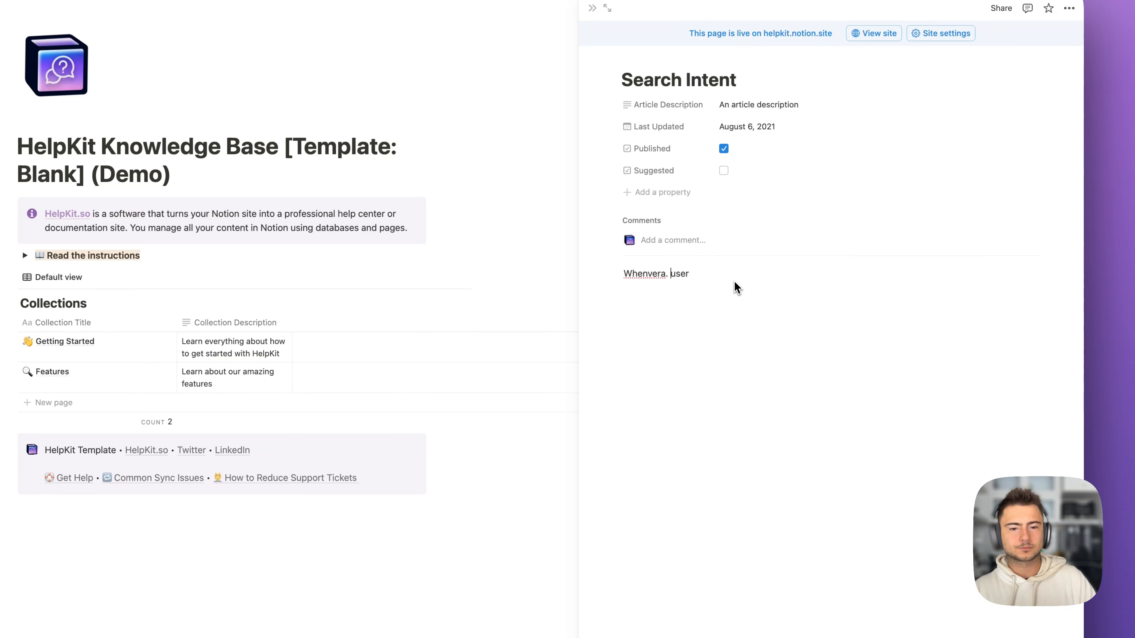
key(BackSpace)
key(BackSpace)
key(BackSpace)
key(BackSpace)
key(BackSpace)
text(never)
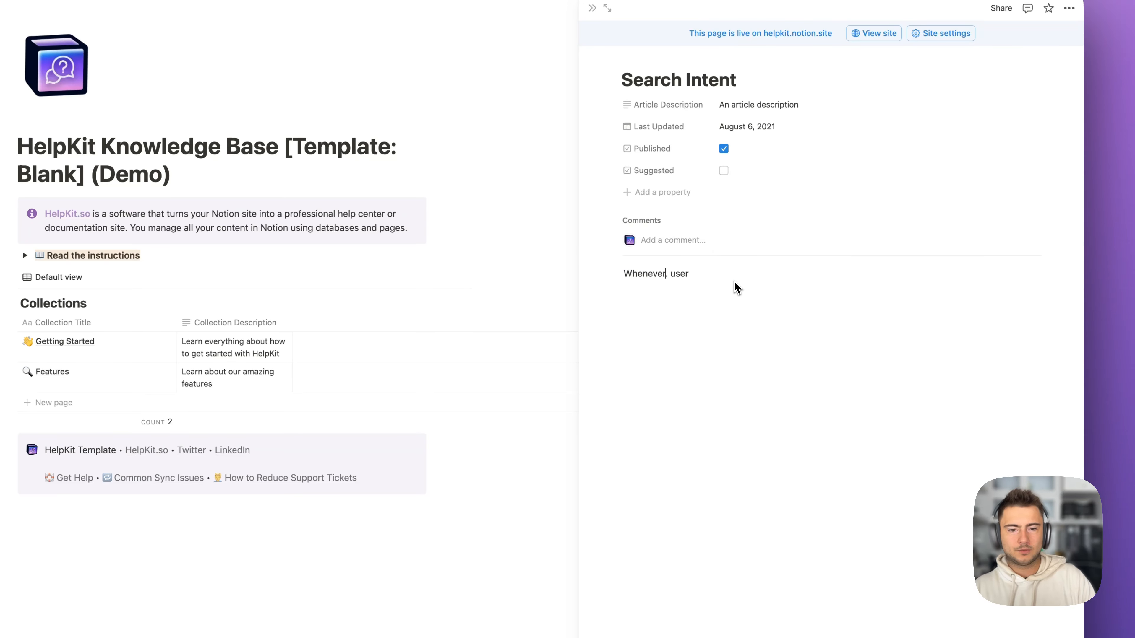
key(Delete)
text(a)
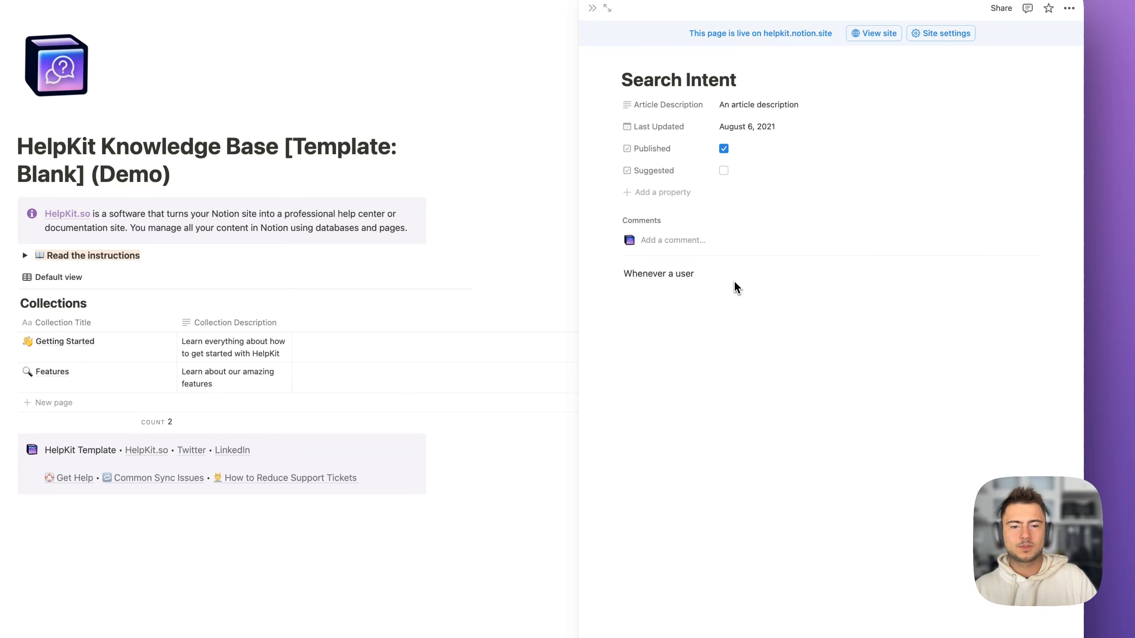
Continue the sentence: "is using your knowledge base search bar HelpKit records all of that search intents to give you an insight on how to improve your articles.".
key(Right)
key(Right)
key(Right)
key(Right)
key(Right)
key(Right)
text(is using your know)
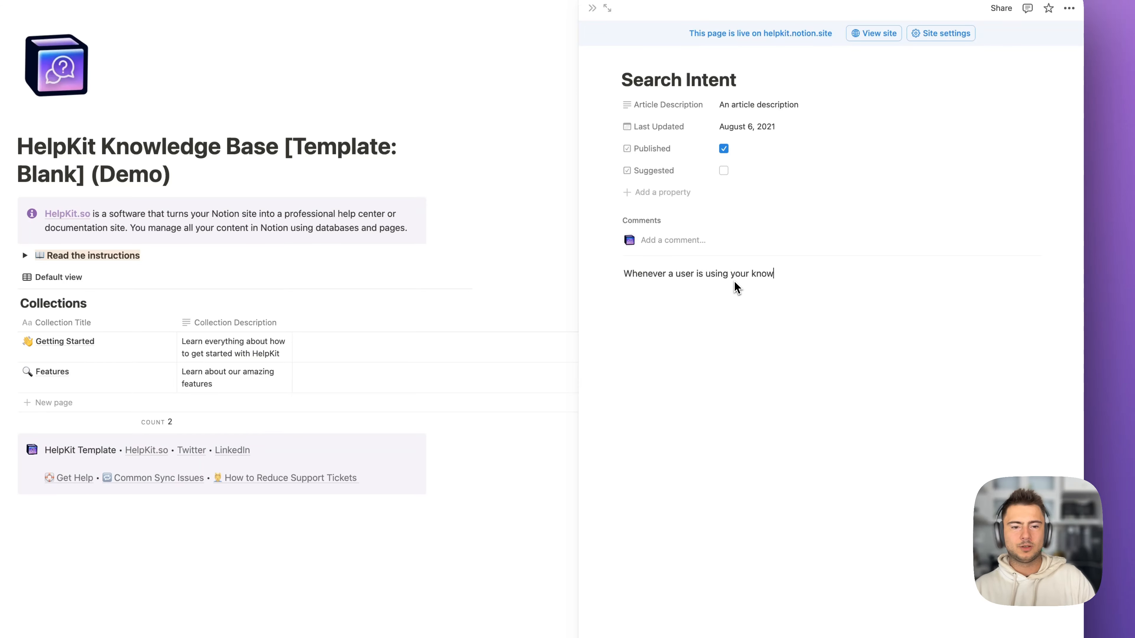
text(ledge base search bar HelpKit r)
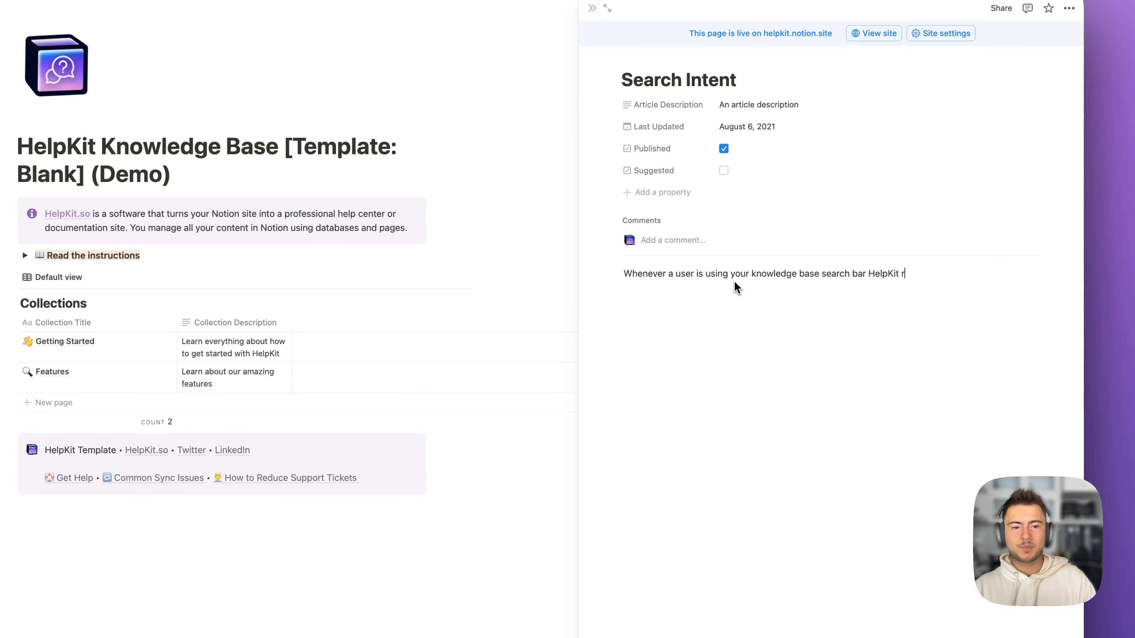
text(ecords all of that )
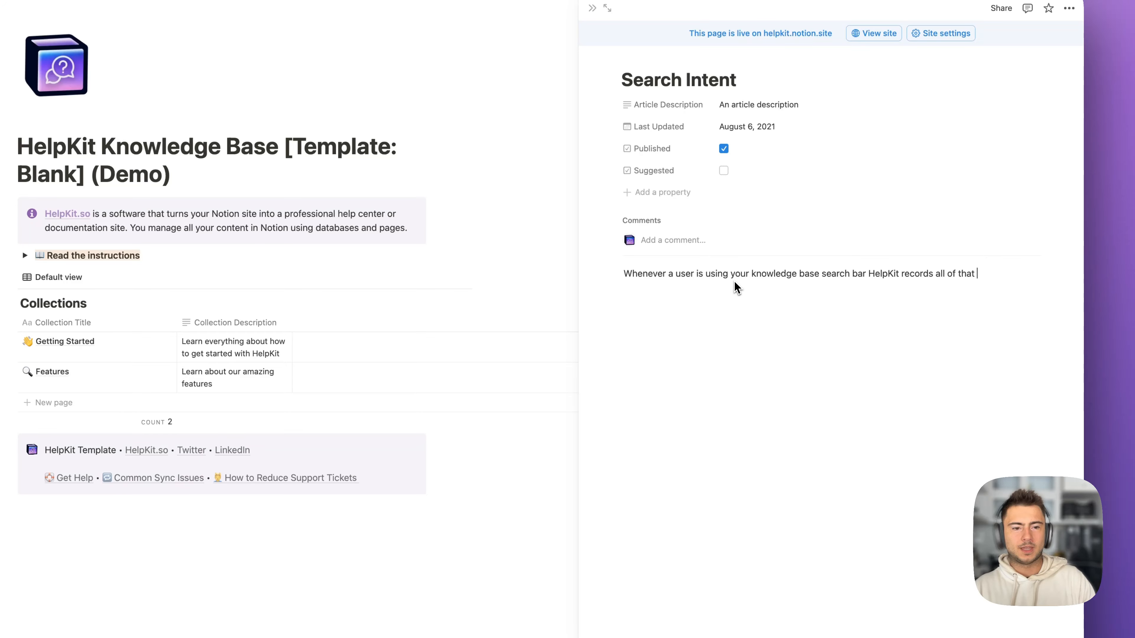
text(search intents to give you an i)
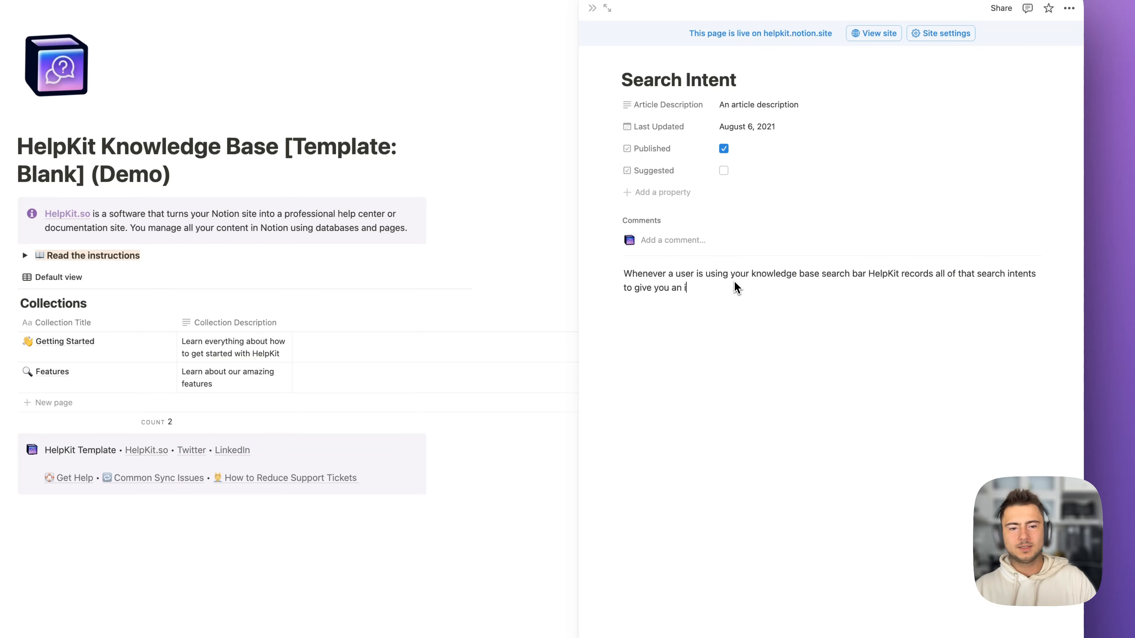
text(nsight on how to improve your articl)
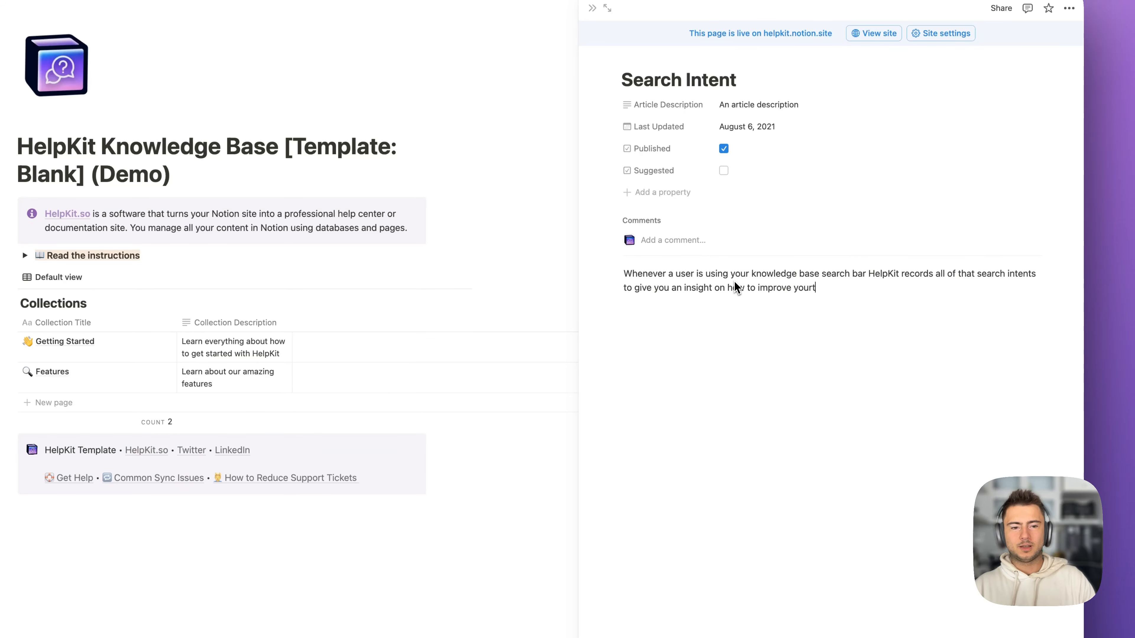
text(es.)
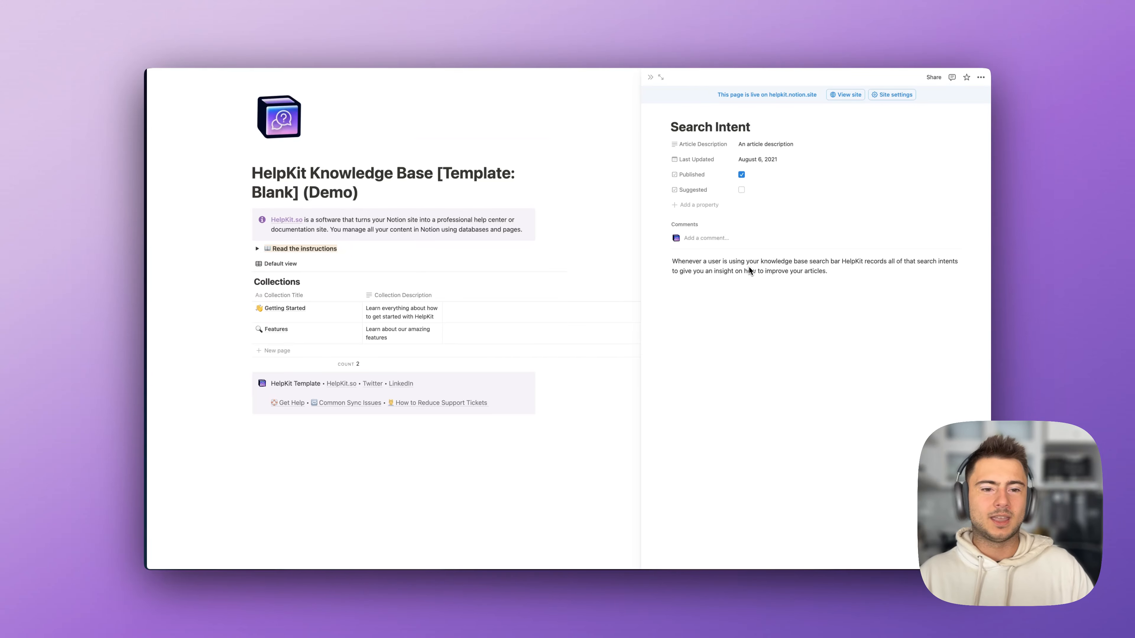
Add a new paragraph to the Search Intent article reading "Learn about how to sync with HelpKit here.".
key(Return)
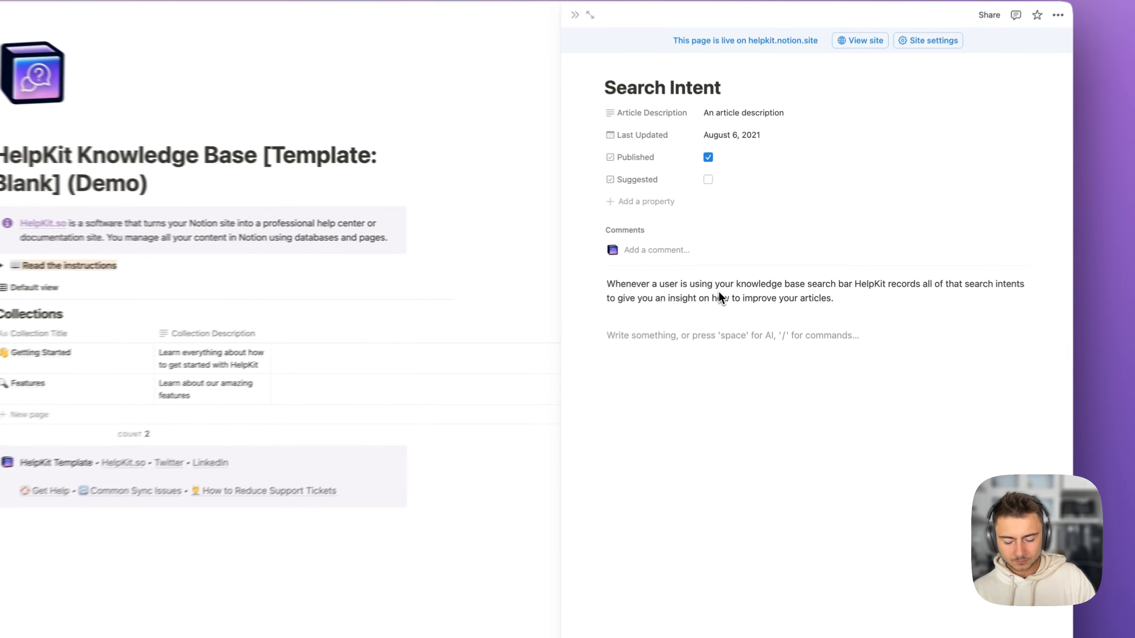
text(Learn about)
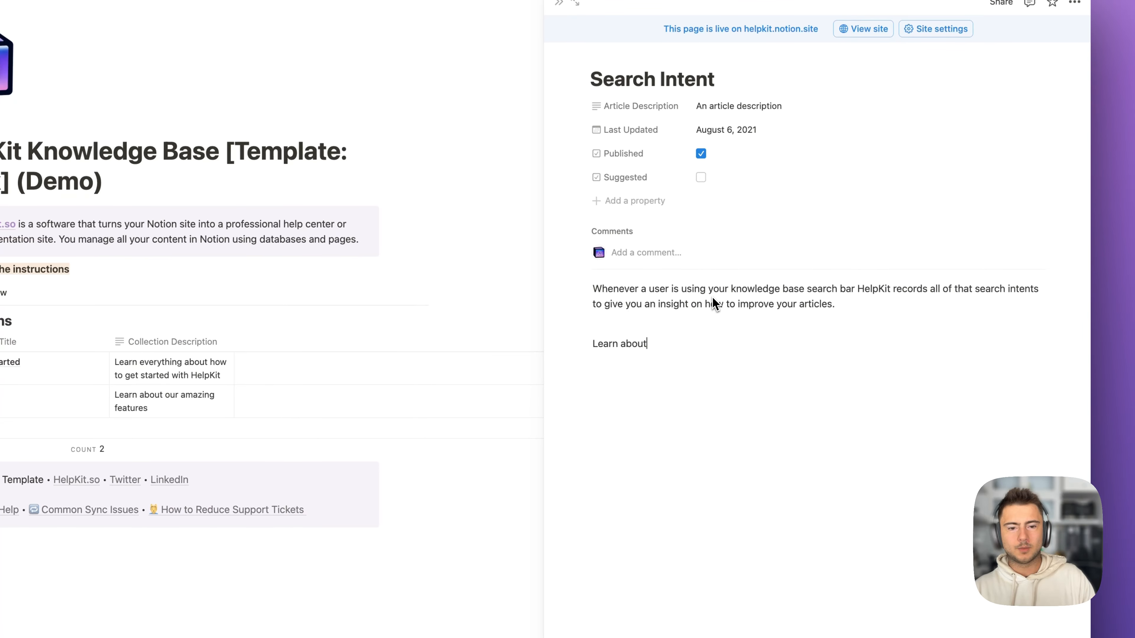
text( how to syncw ith HelpKit he)
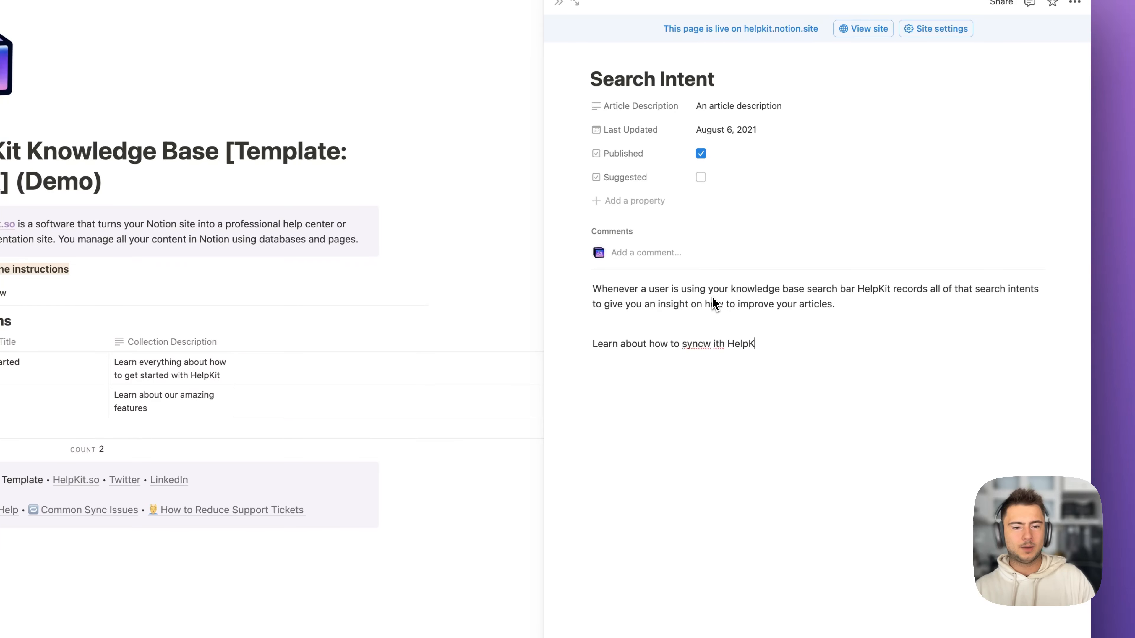
text(re.)
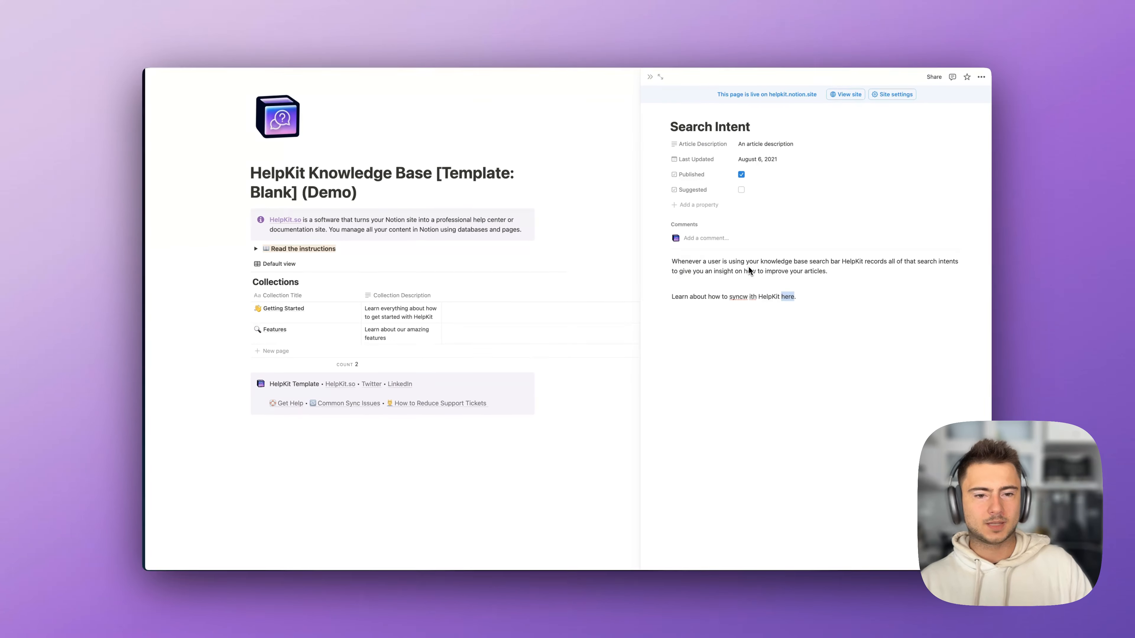
Link the words "HelpKit here" to the How to sync with Notion article and correct the spacing typo in "sync with".
key(shift+alt+Left)
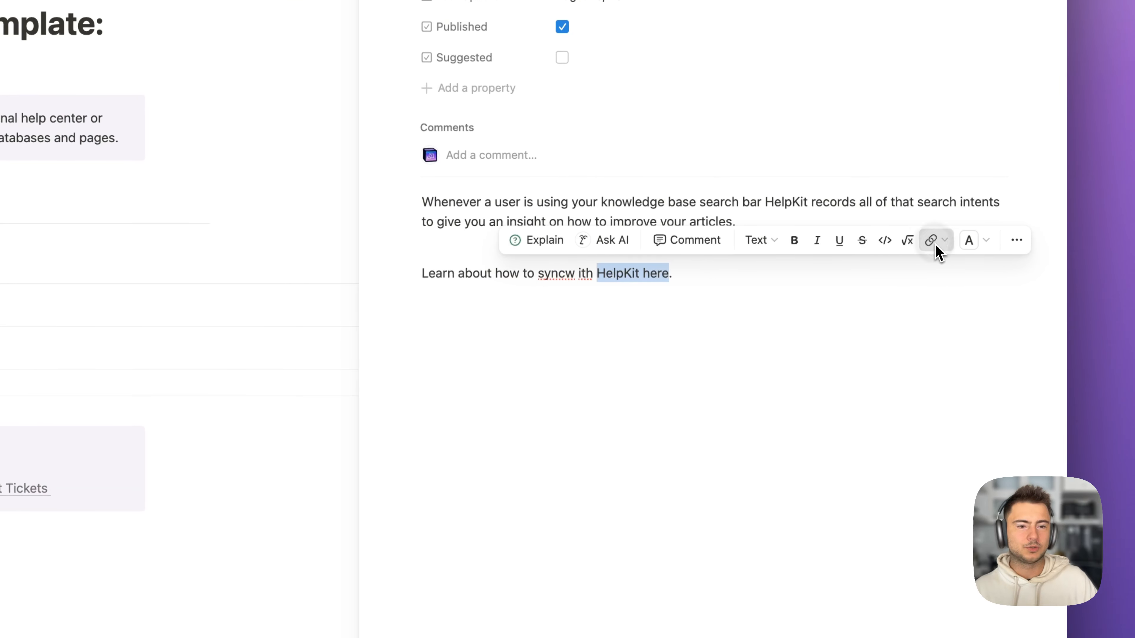
click(934, 245)
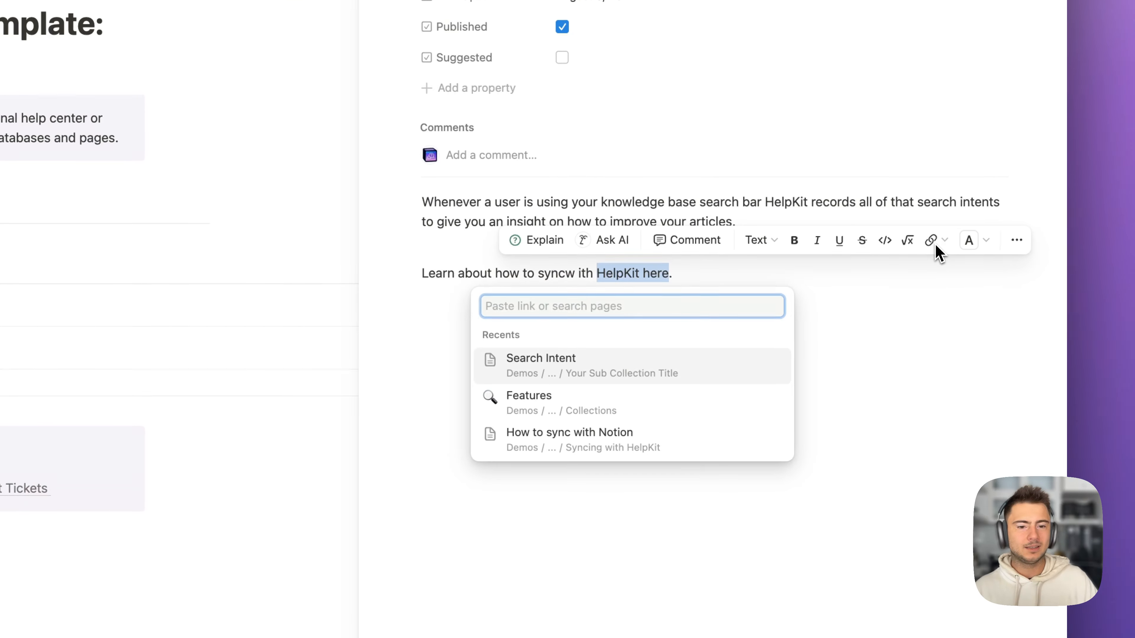
click(576, 446)
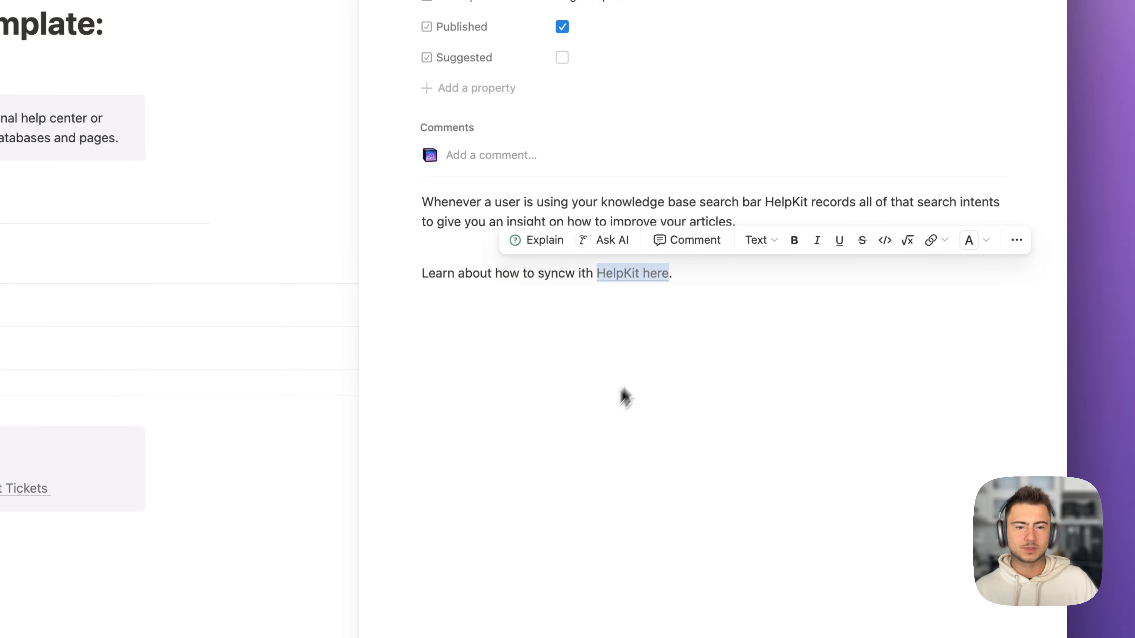
click(709, 302)
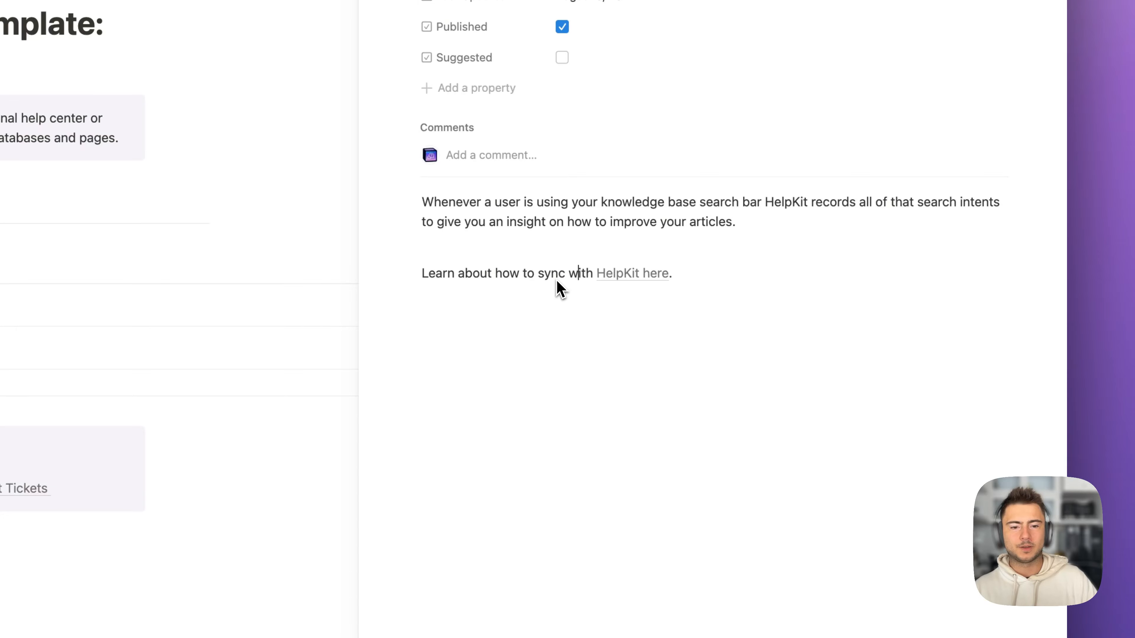
Close the Search Intent article, switch to the HelpKit dashboard and sync the knowledge base with Notion.
click(556, 87)
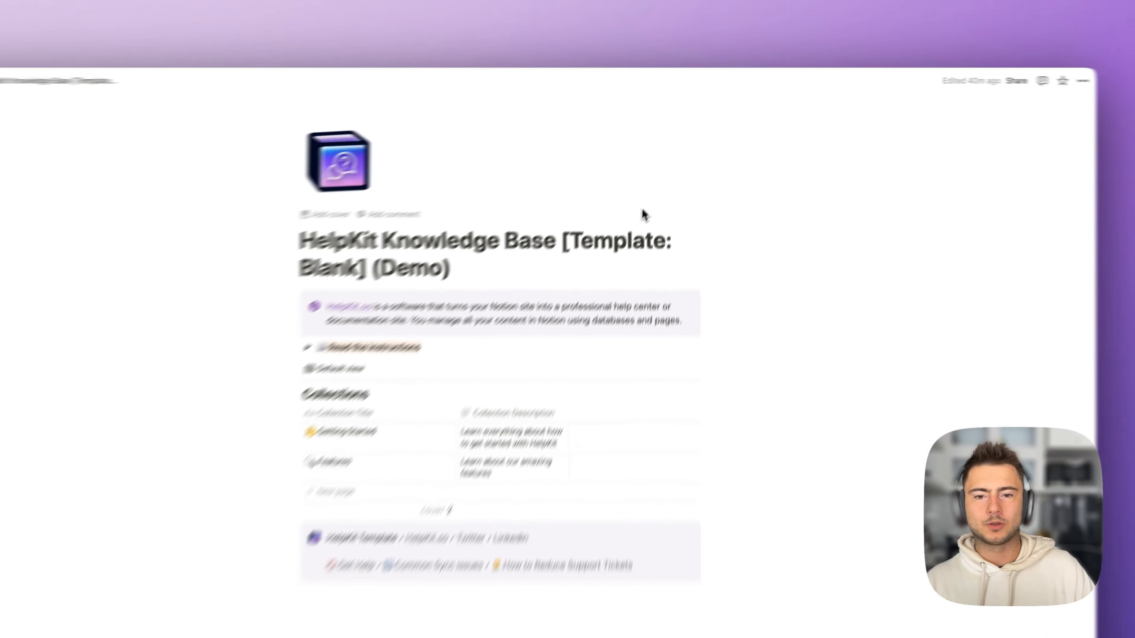
click(225, 122)
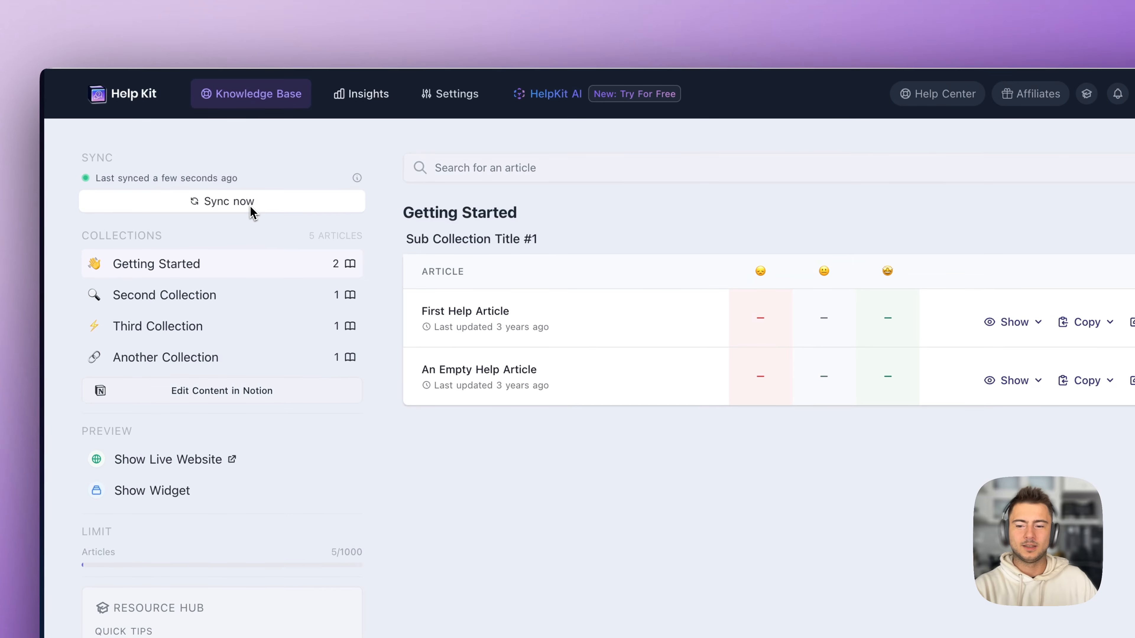
click(252, 208)
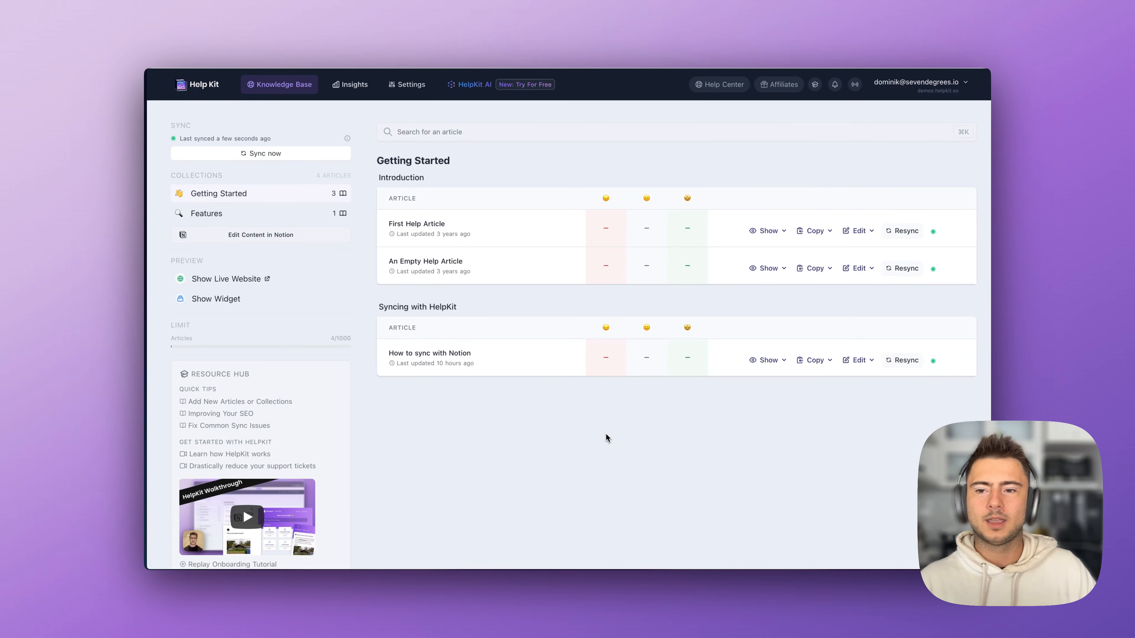
Switch to the live help center and examine the How to sync with Notion article under Getting Started, enlarging its screenshot.
key(super+s)
click(189, 150)
key(super+s)
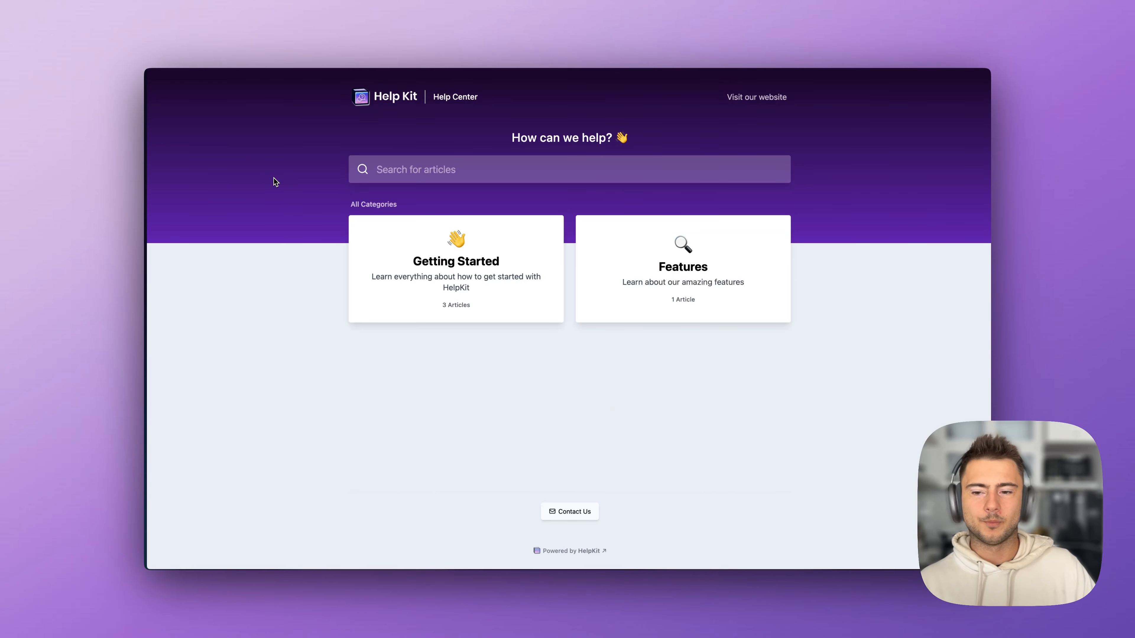
click(486, 277)
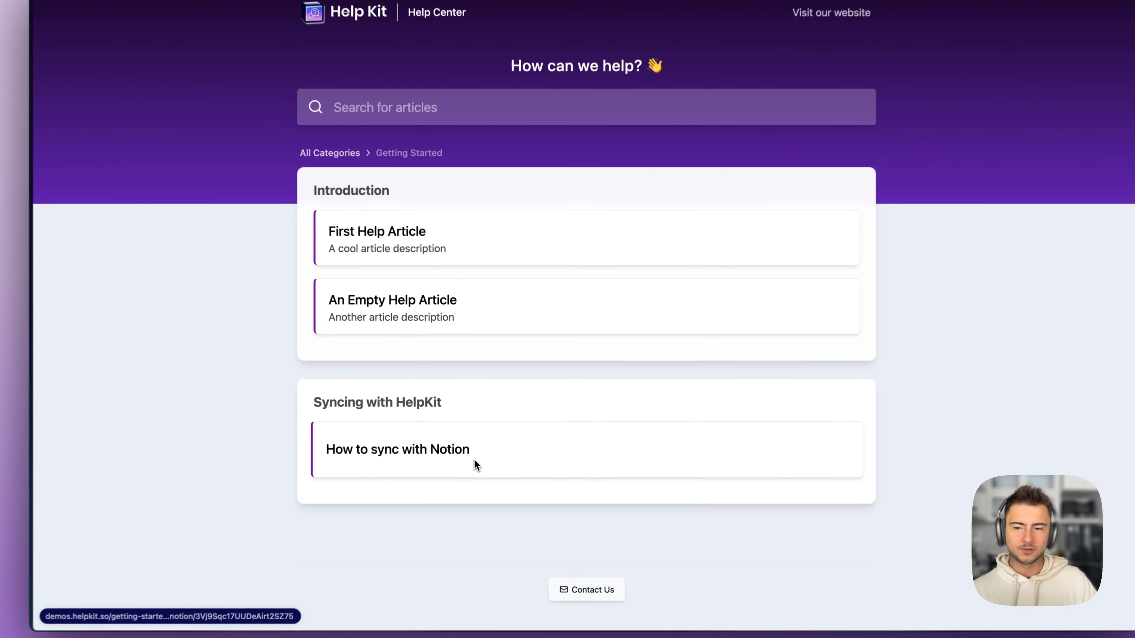
click(473, 442)
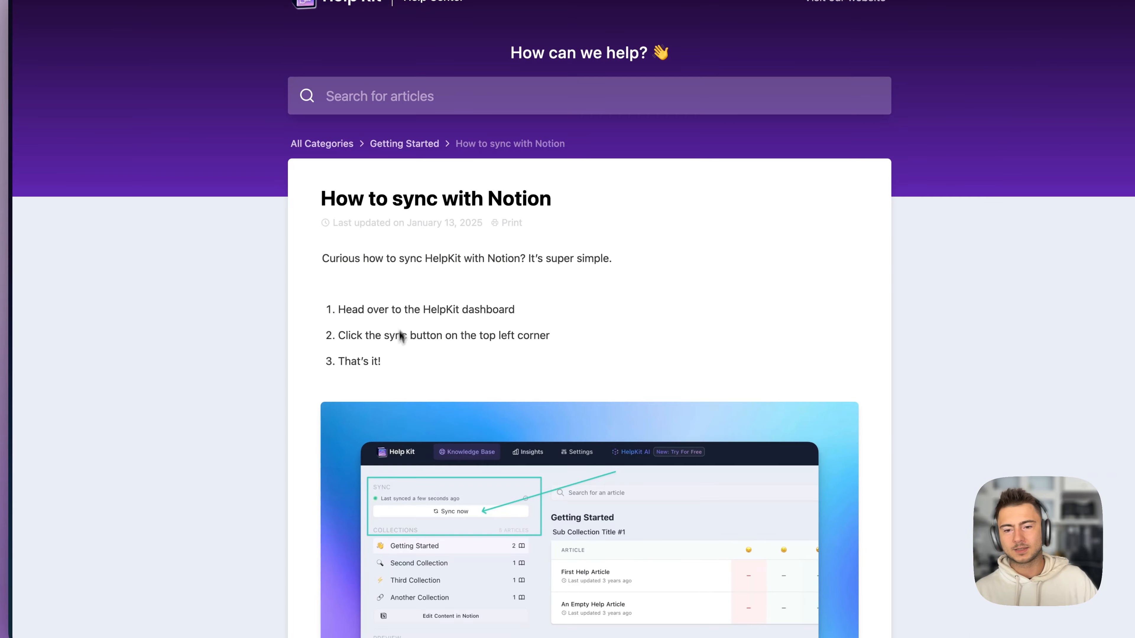
scroll(499, 316, down, 4)
click(638, 409)
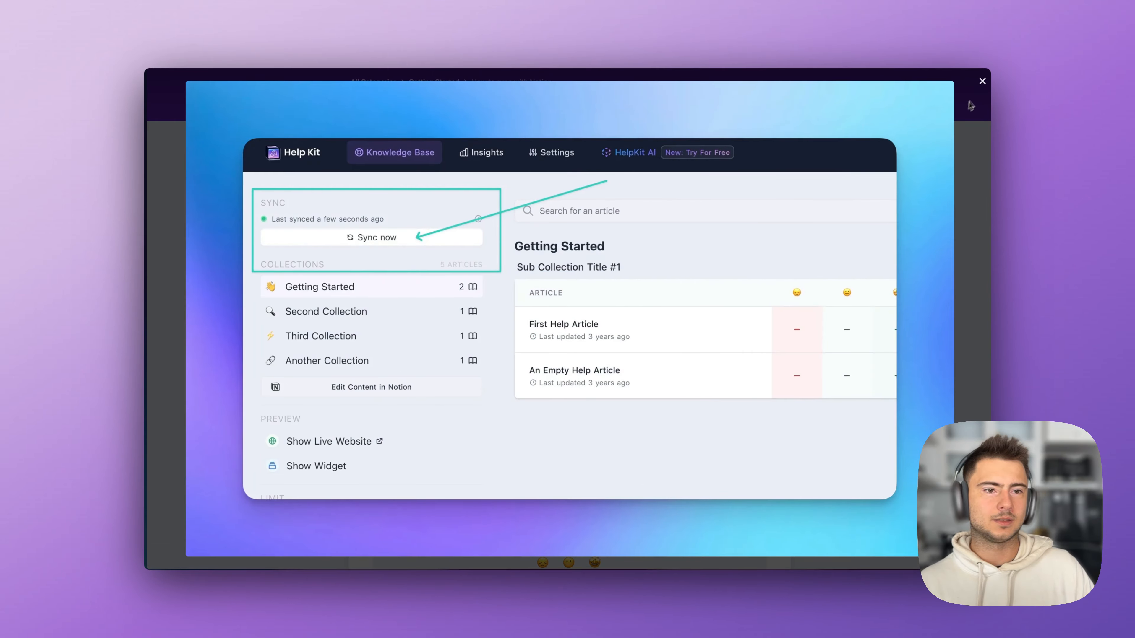
click(984, 81)
Return to all categories, open the Search Intent article under Features and follow its "HelpKit here" link to check the linked article.
scroll(514, 192, up, 2)
scroll(515, 194, up, 2)
click(373, 204)
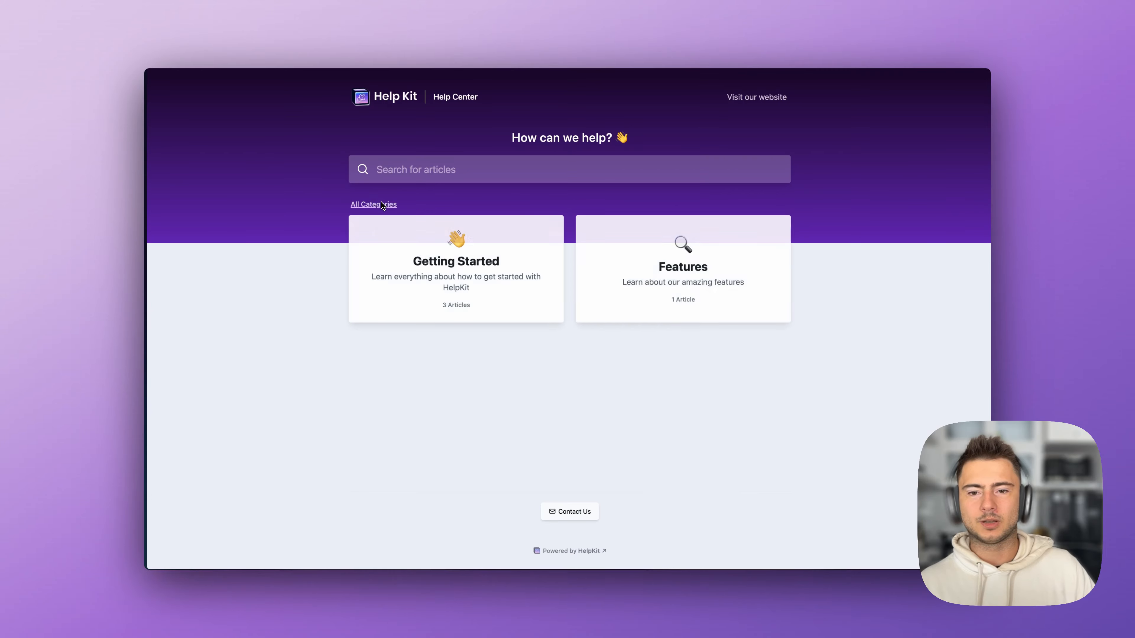
click(691, 293)
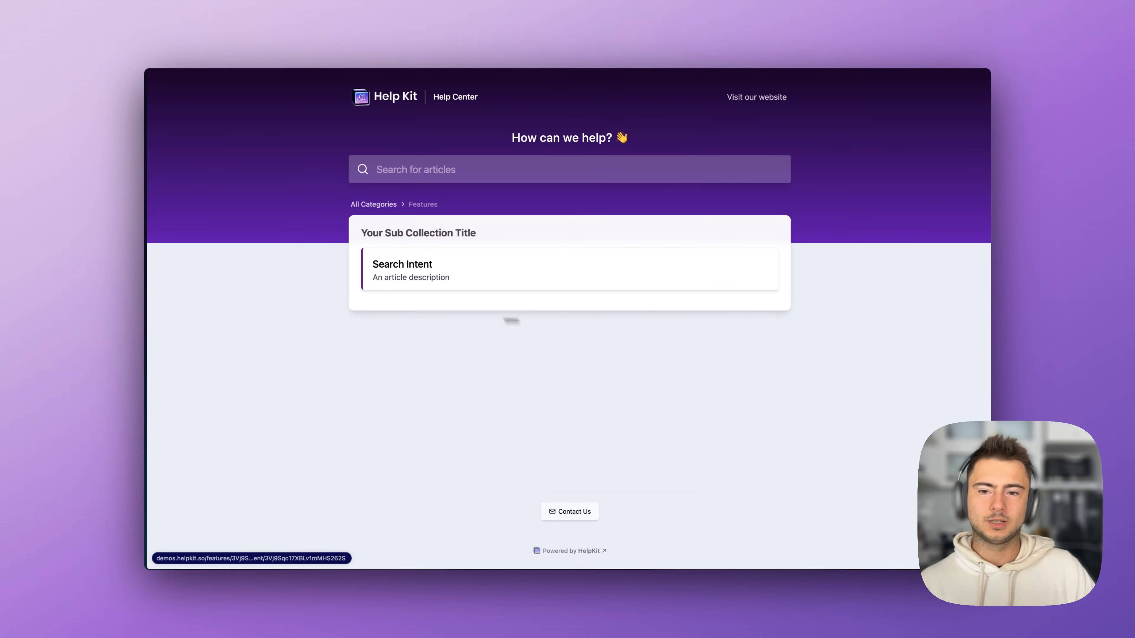
click(466, 280)
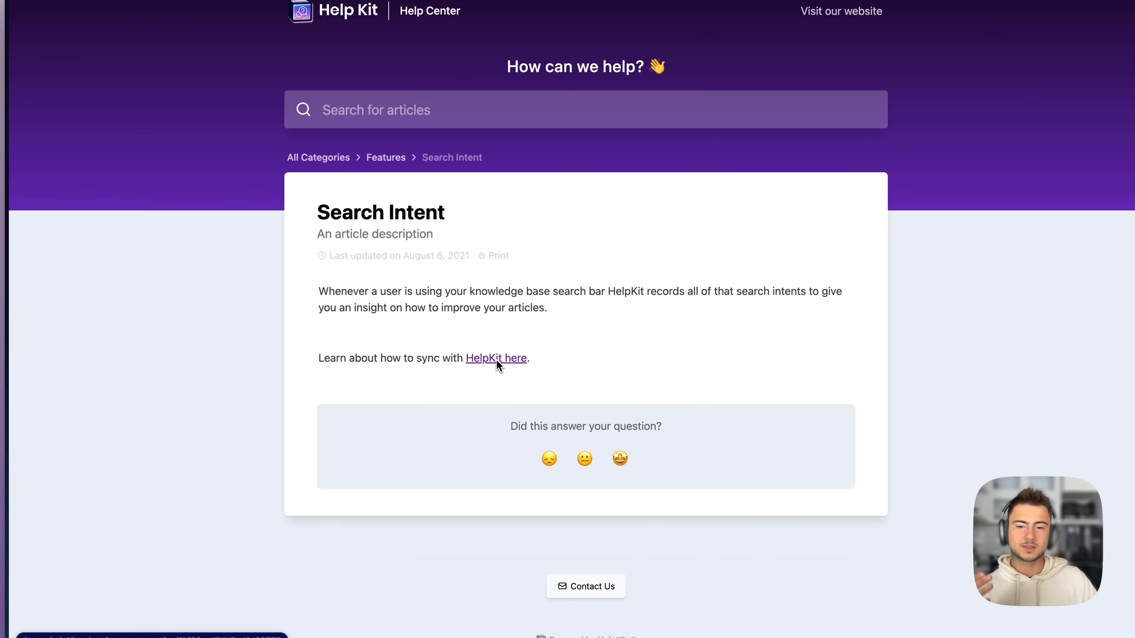
click(522, 362)
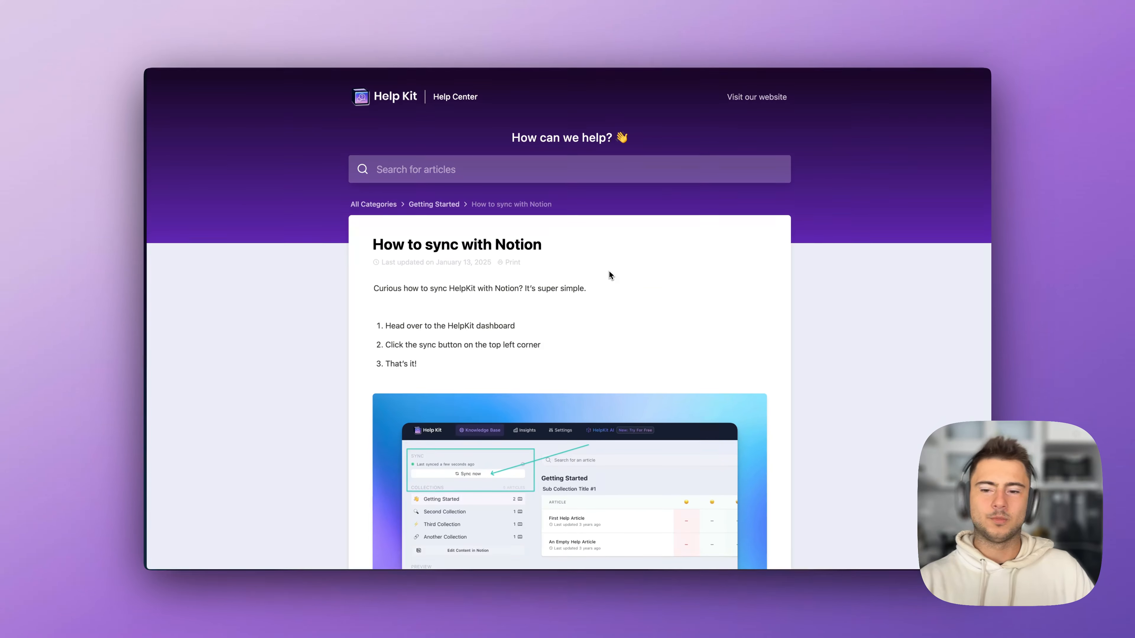
scroll(609, 271, down, 6)
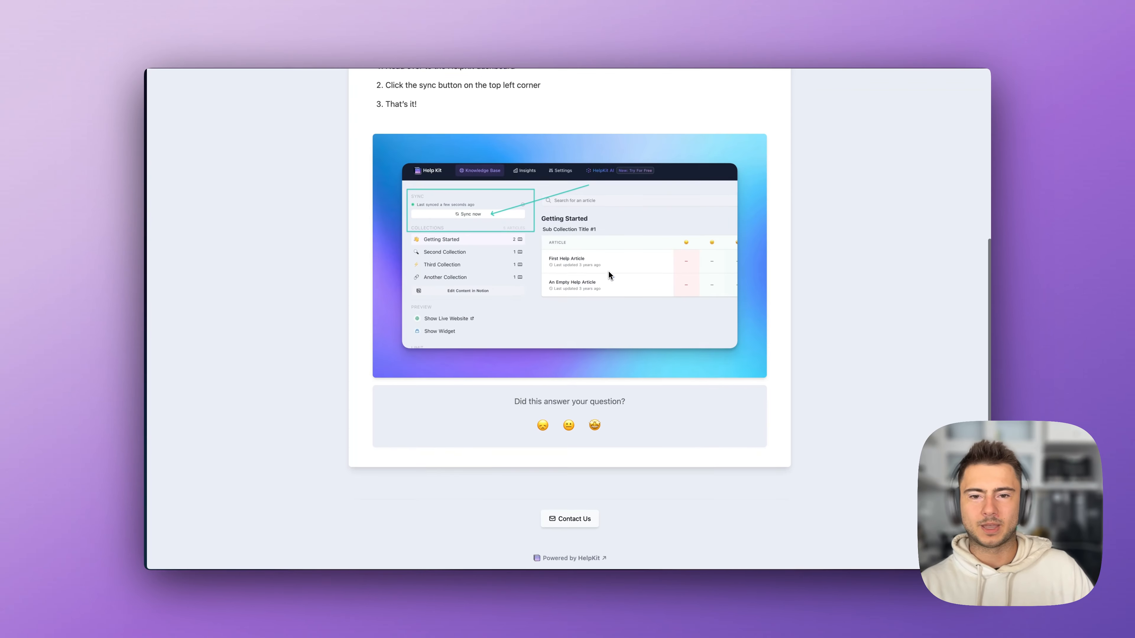
scroll(607, 271, up, 6)
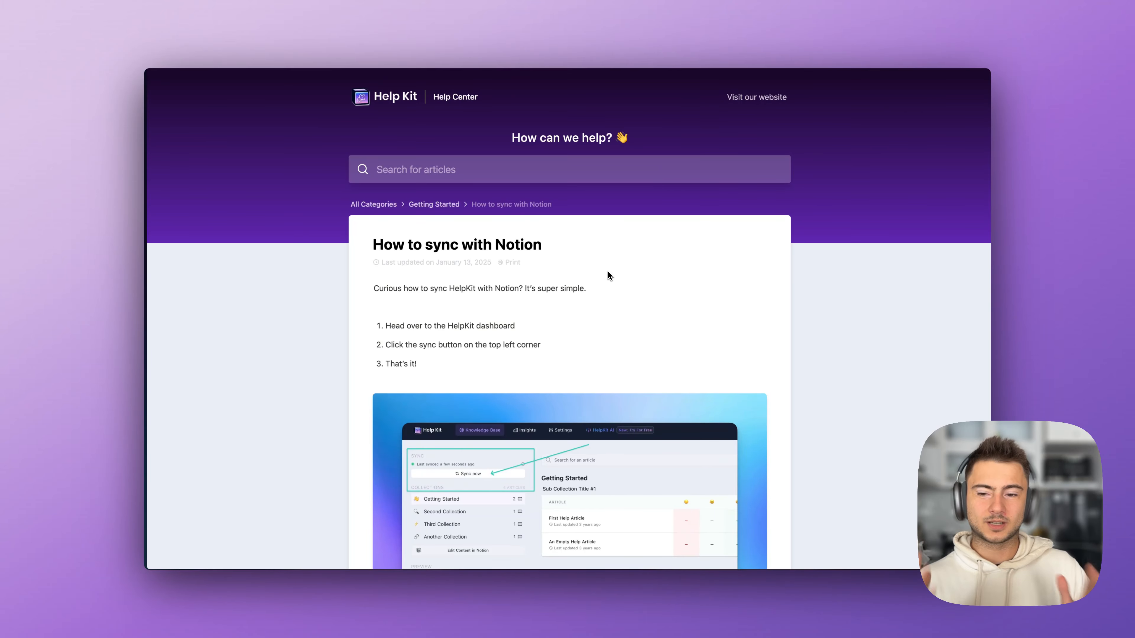
Switch to the HelpKit Knowledge Base [Template: Product] page in Notion and view "How do I cancel my subscription?" under Billing & Subscription.
key(super+s)
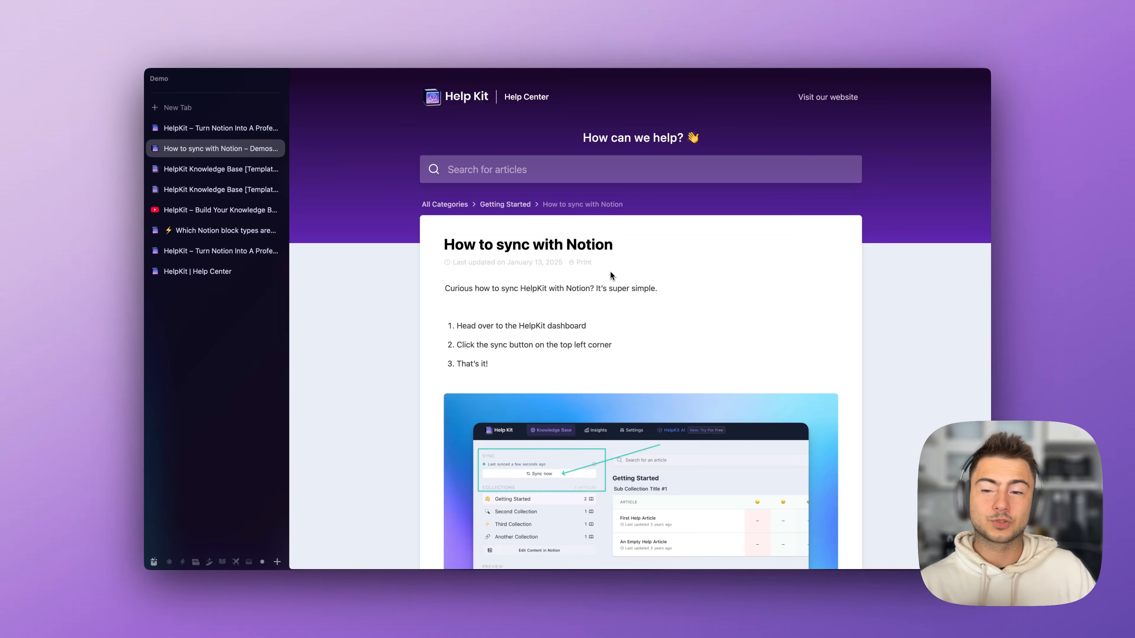
click(215, 190)
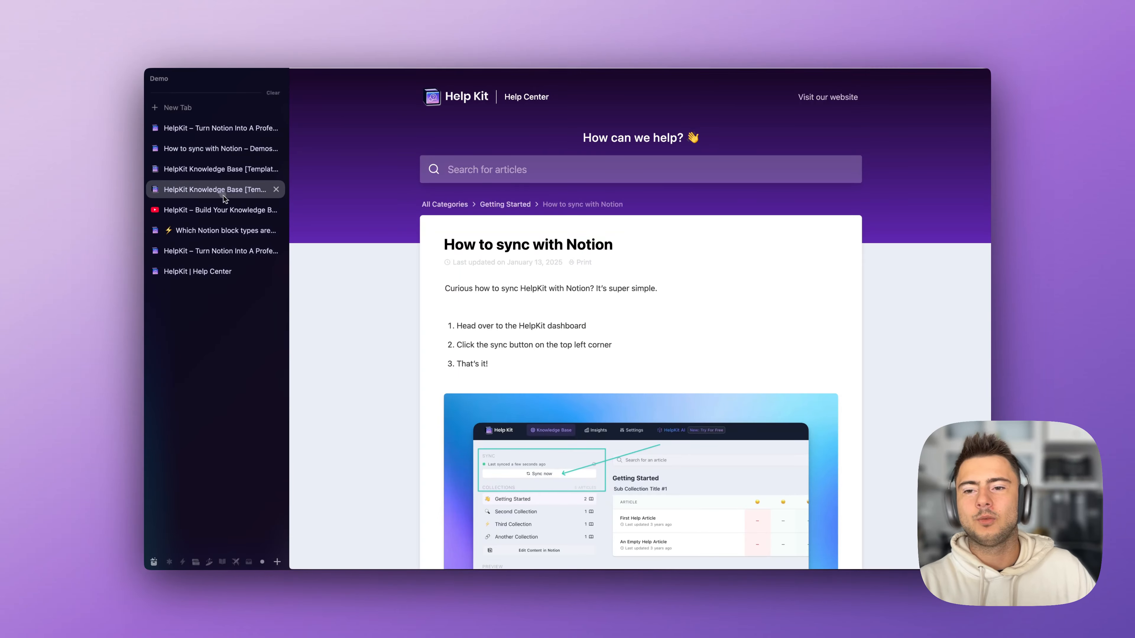
key(super+s)
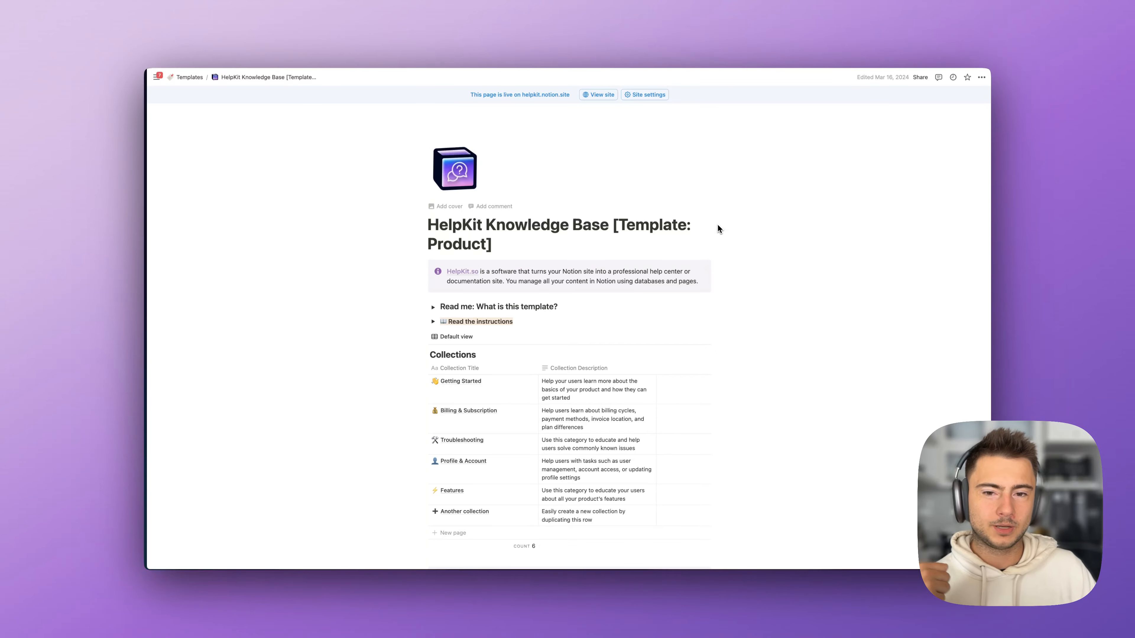
scroll(717, 226, down, 3)
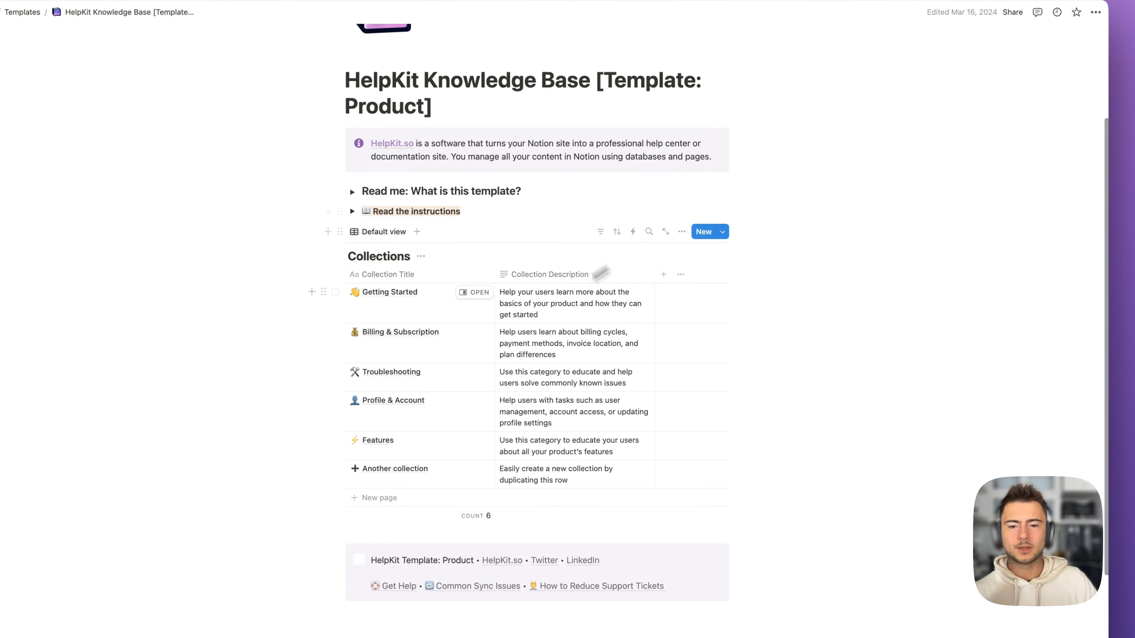
click(479, 338)
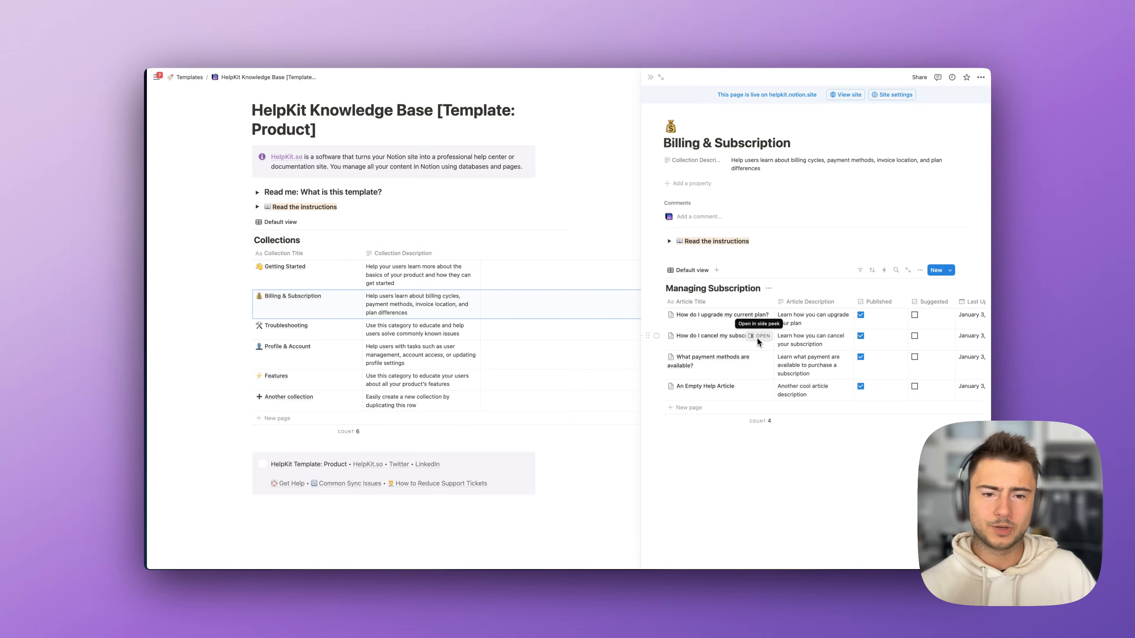
click(758, 336)
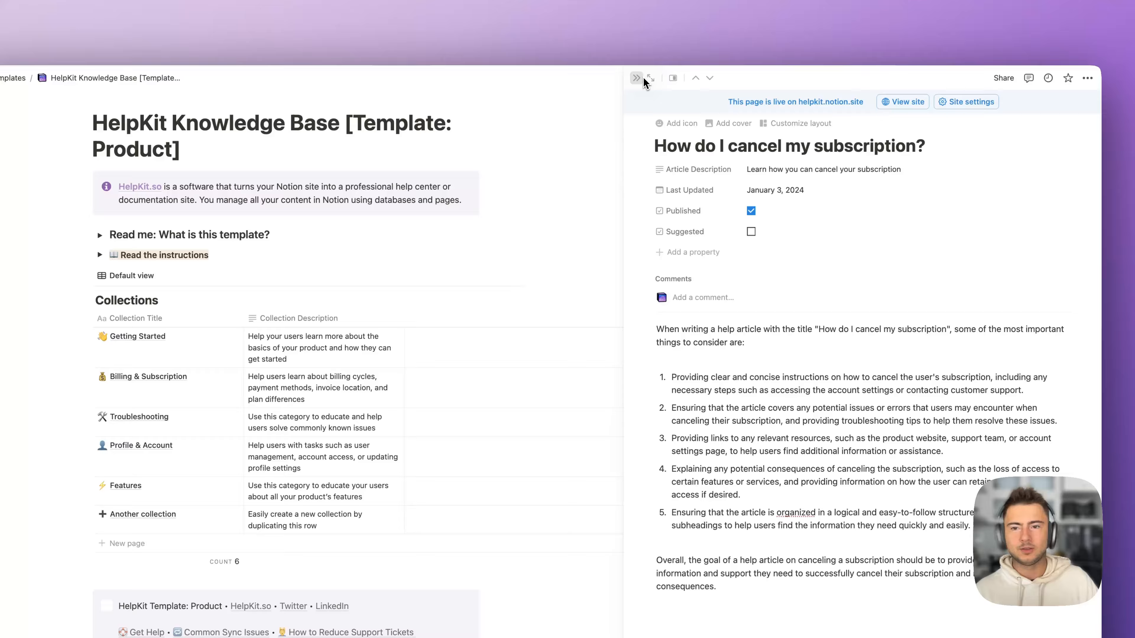
click(642, 77)
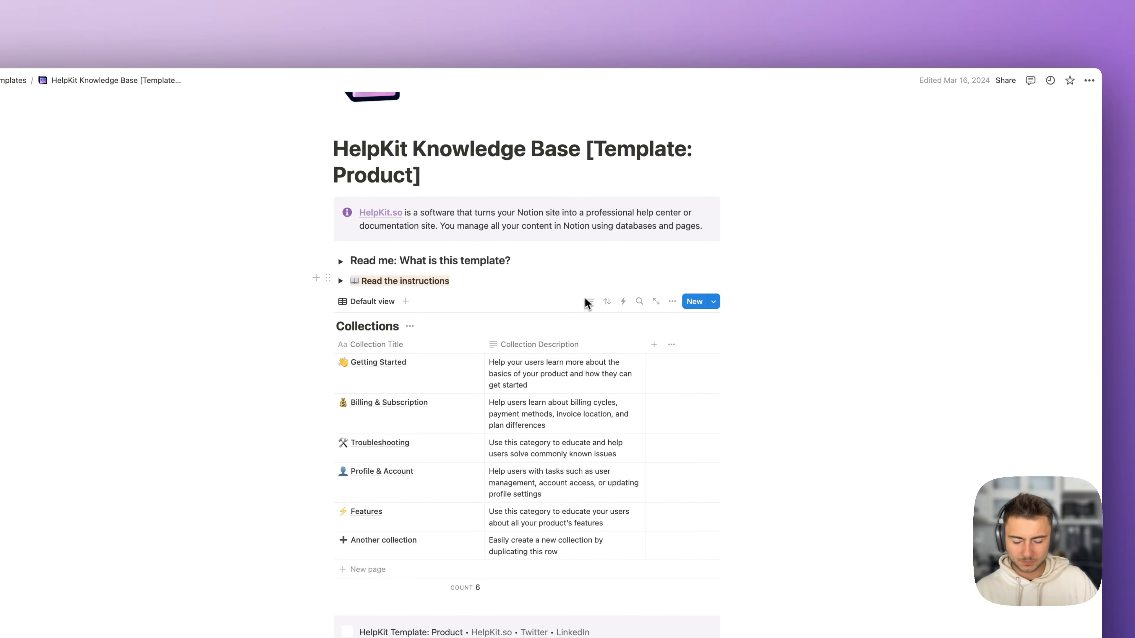
Switch to the HelpKit website and open the resource "Create a Help Center: The Ultimate Guide".
key(super+s)
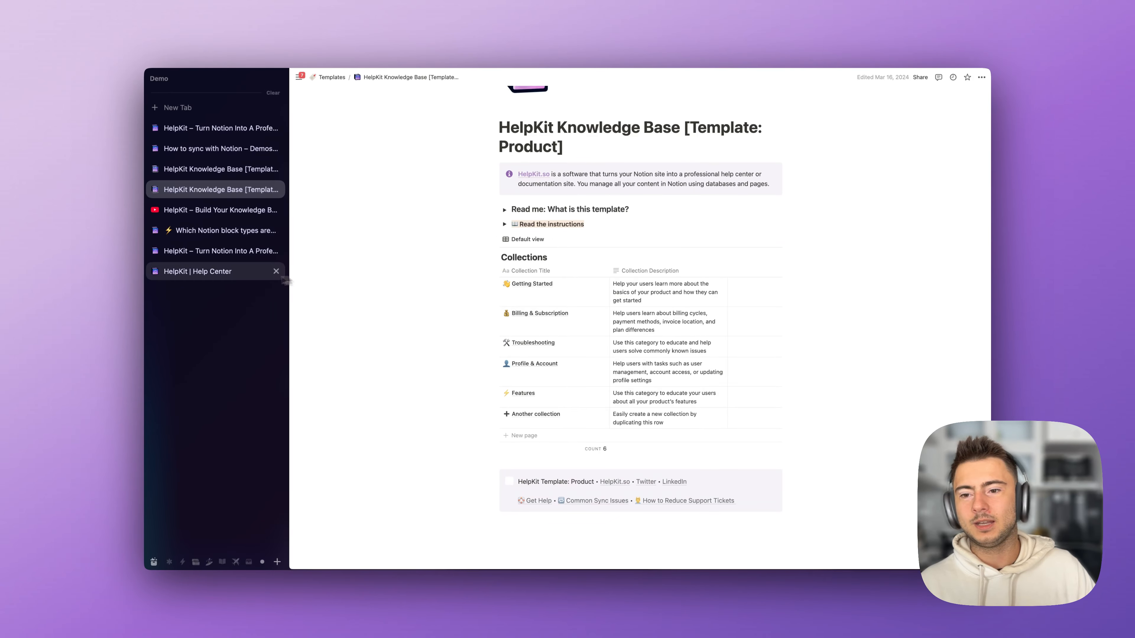
click(218, 254)
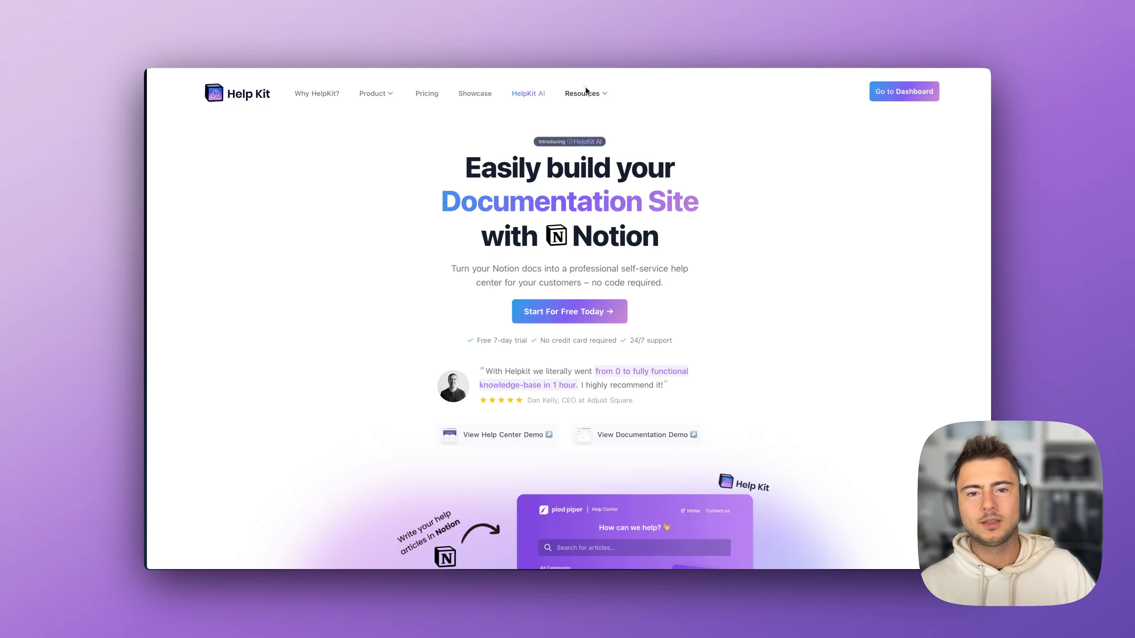
click(585, 92)
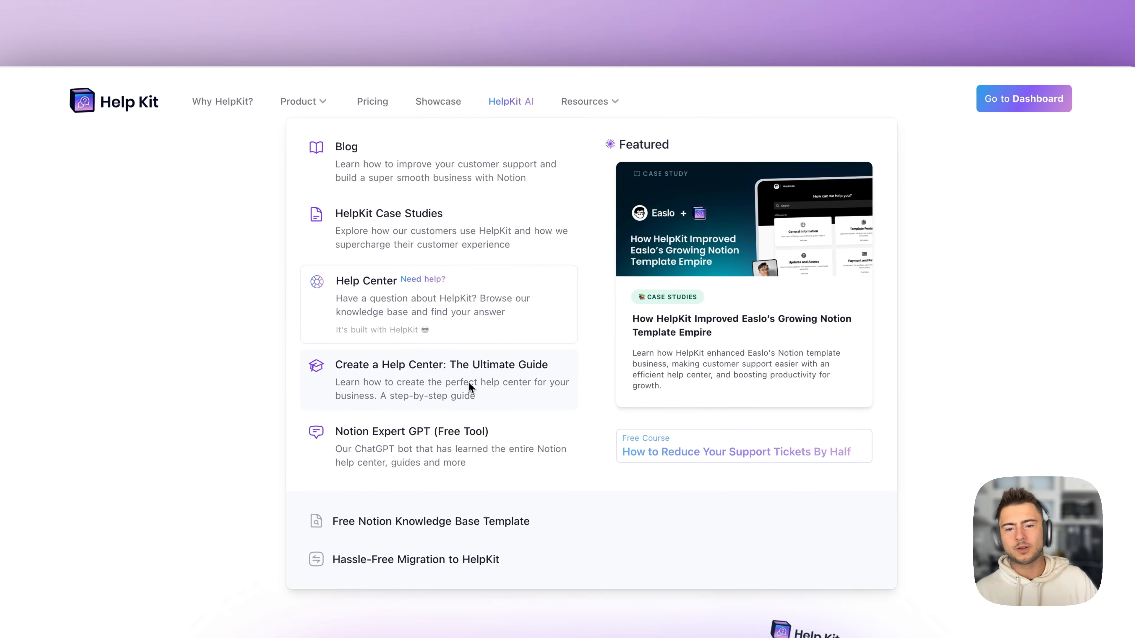
key(Escape)
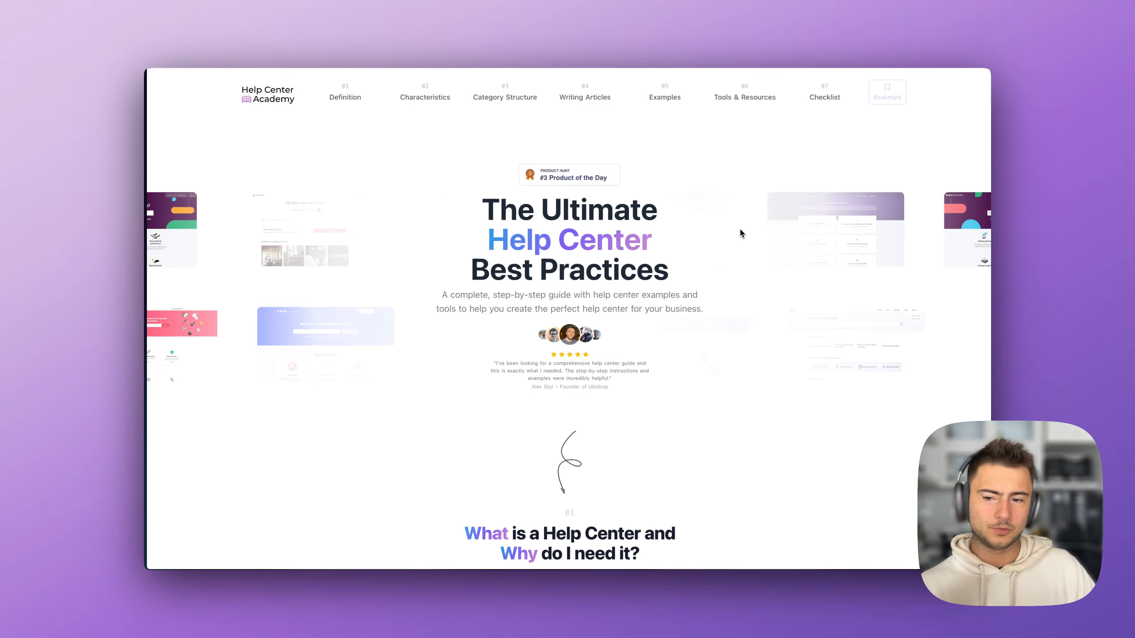
Browse the Help Center Academy guide and examine the recommended categories and sample articles in its Category Structure section.
scroll(719, 227, down, 2)
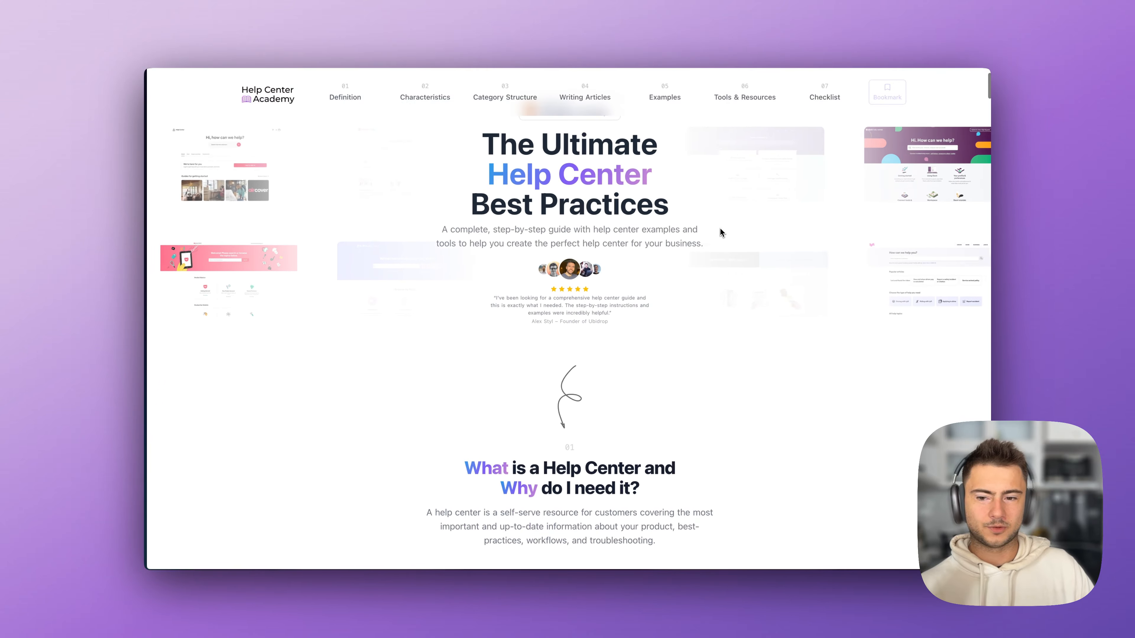
scroll(720, 232, down, 20)
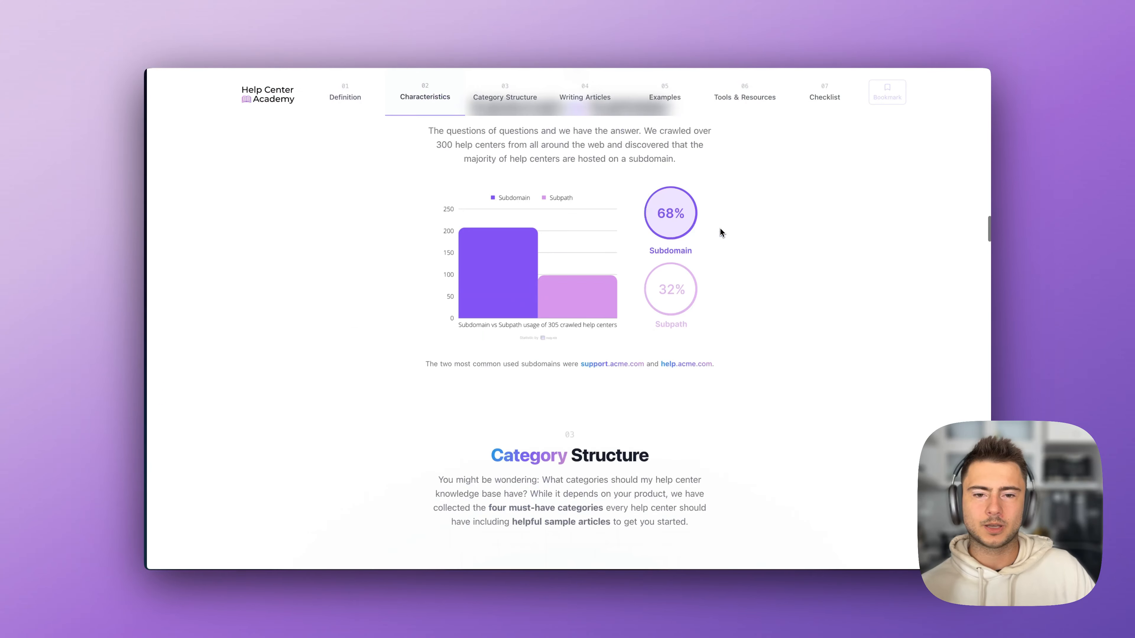
scroll(719, 227, down, 20)
scroll(705, 237, up, 12)
scroll(687, 248, down, 5)
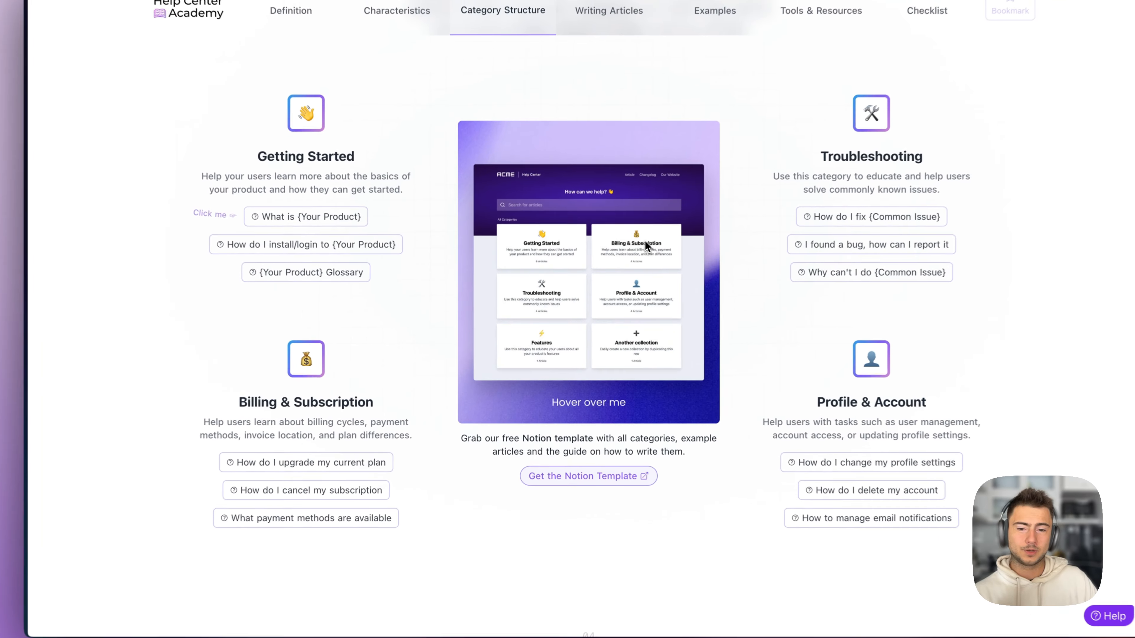
In the Writing Articles section of the guide, view the tips "Make content easy to read" and "Add visual elements".
mouse_move(612, 295)
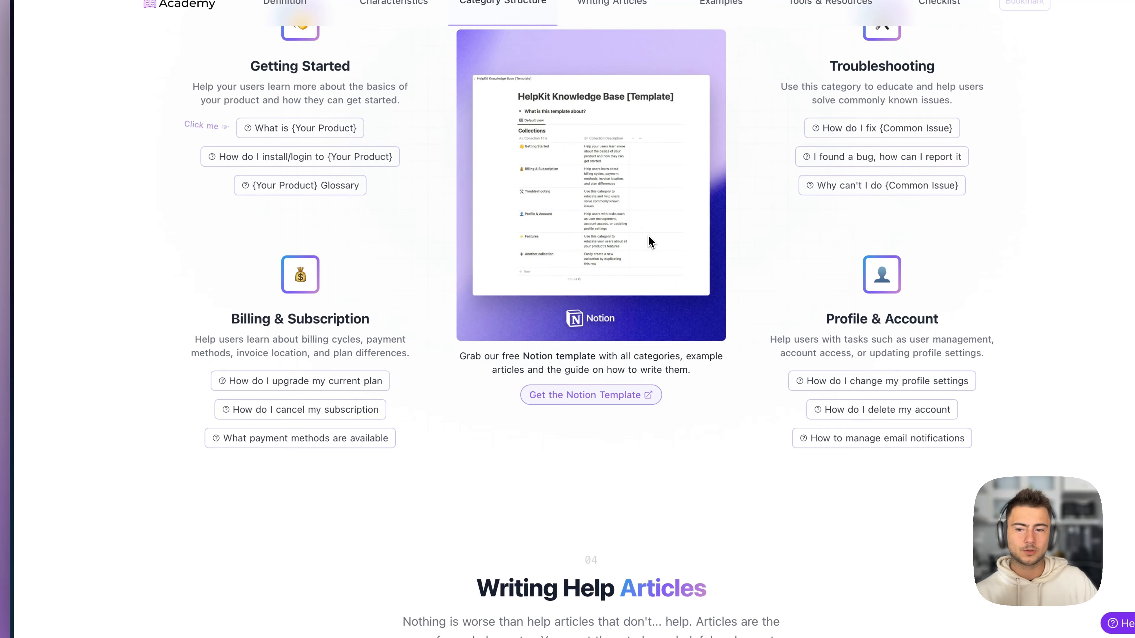
scroll(649, 241, down, 15)
scroll(517, 279, up, 4)
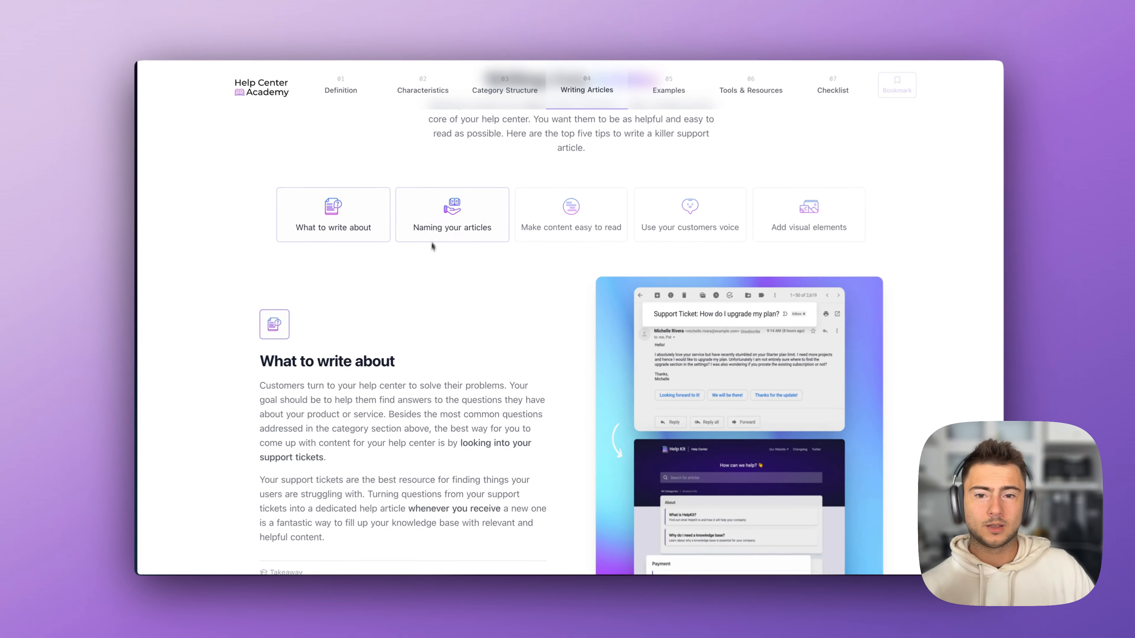
click(408, 177)
click(599, 167)
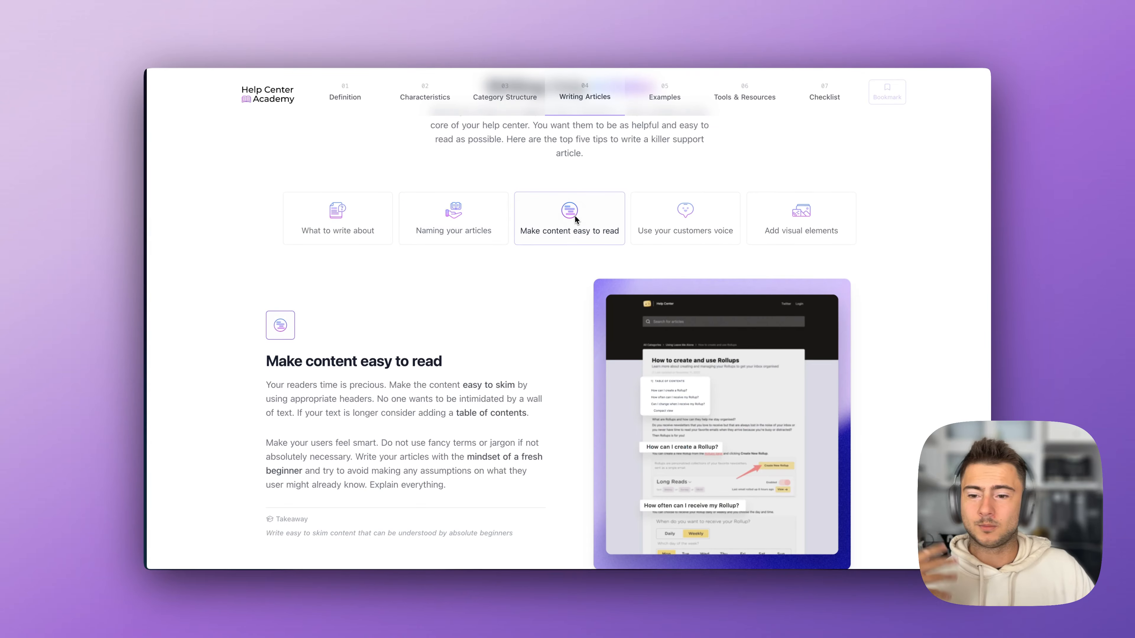
click(754, 222)
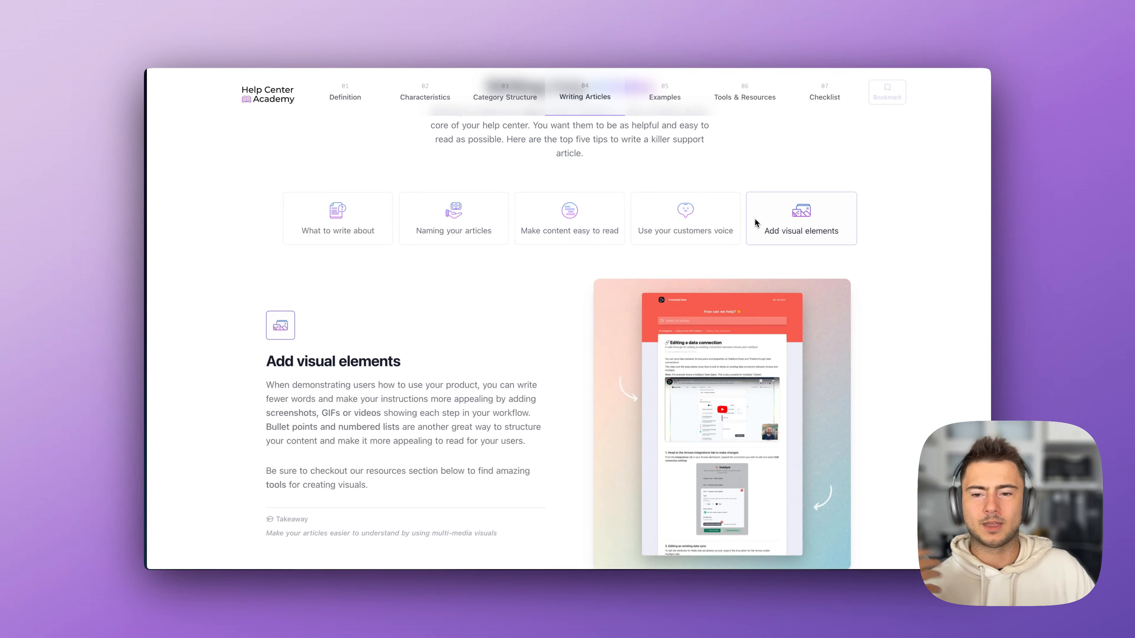
Browse the sample help centers in the guide's "20 Best Help Center Examples" section and return to the Characteristics section.
scroll(755, 219, down, 10)
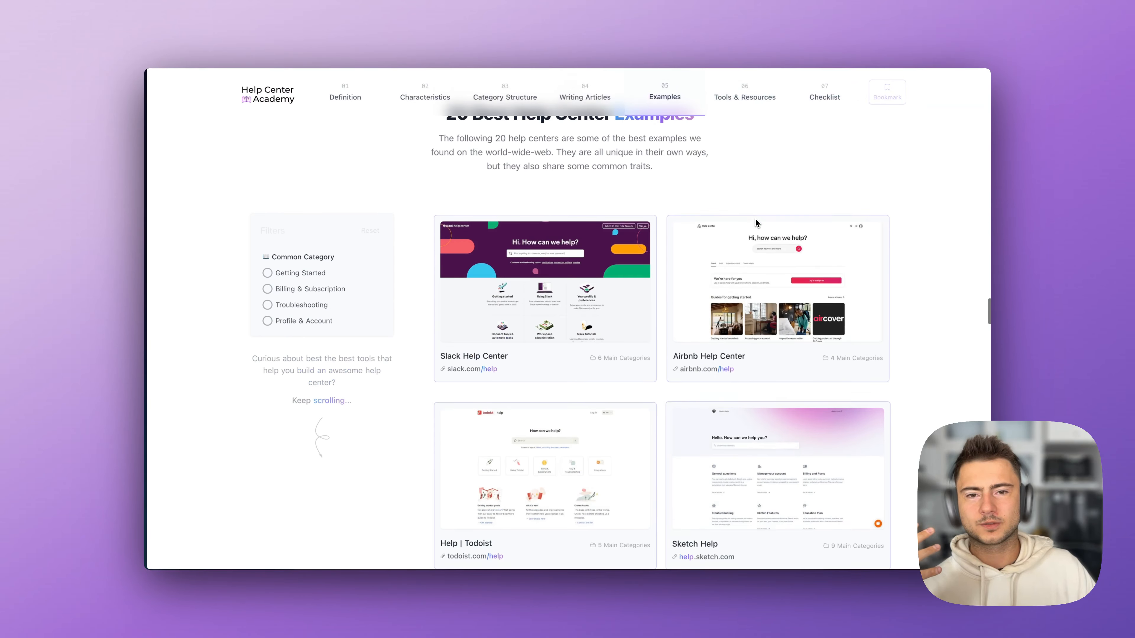
scroll(664, 235, up, 2)
scroll(647, 233, down, 1)
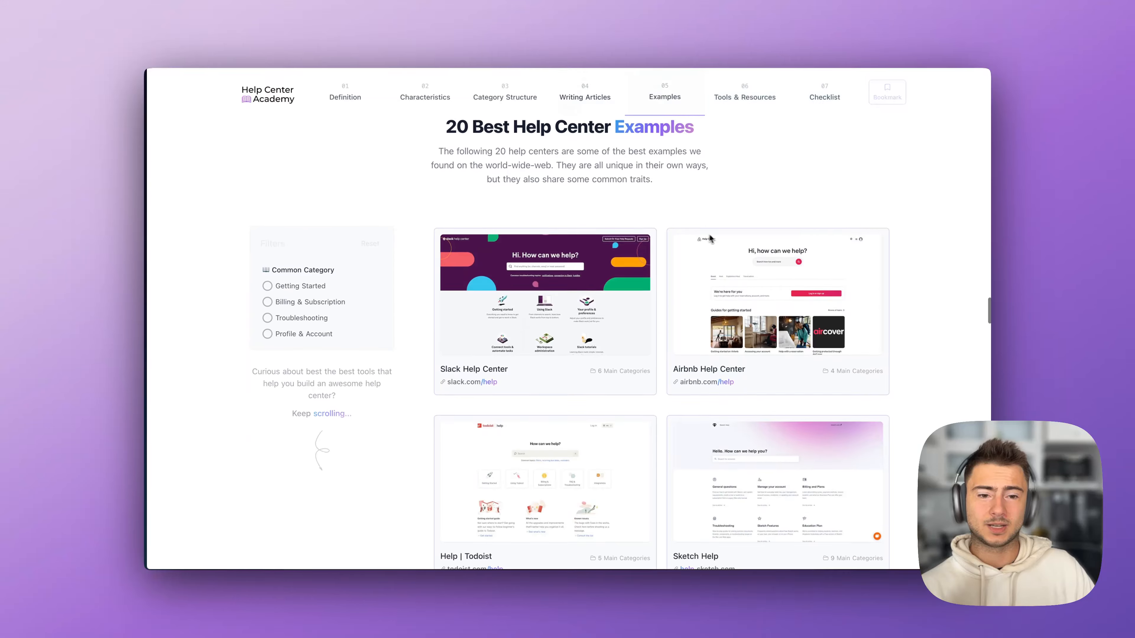
scroll(548, 326, down, 5)
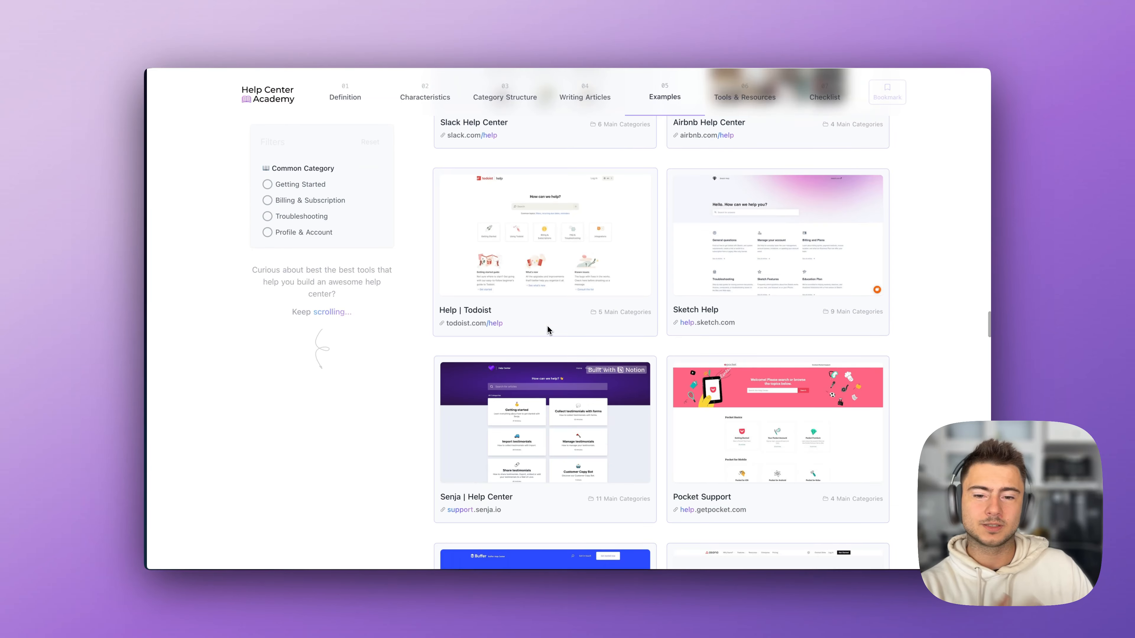
scroll(547, 329, down, 1)
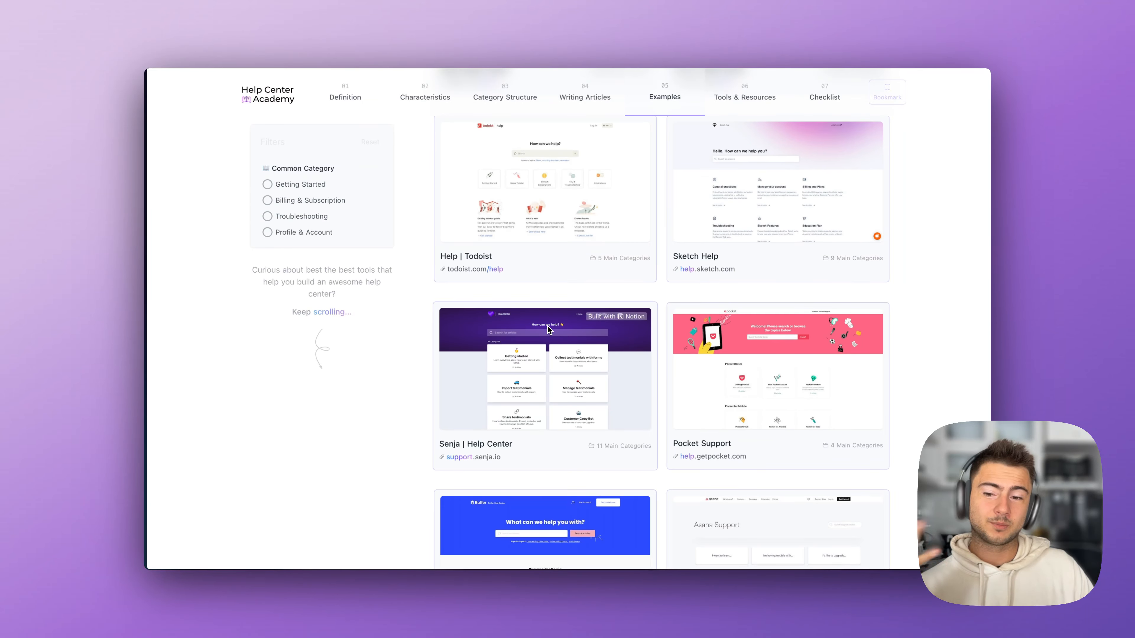
scroll(547, 326, up, 20)
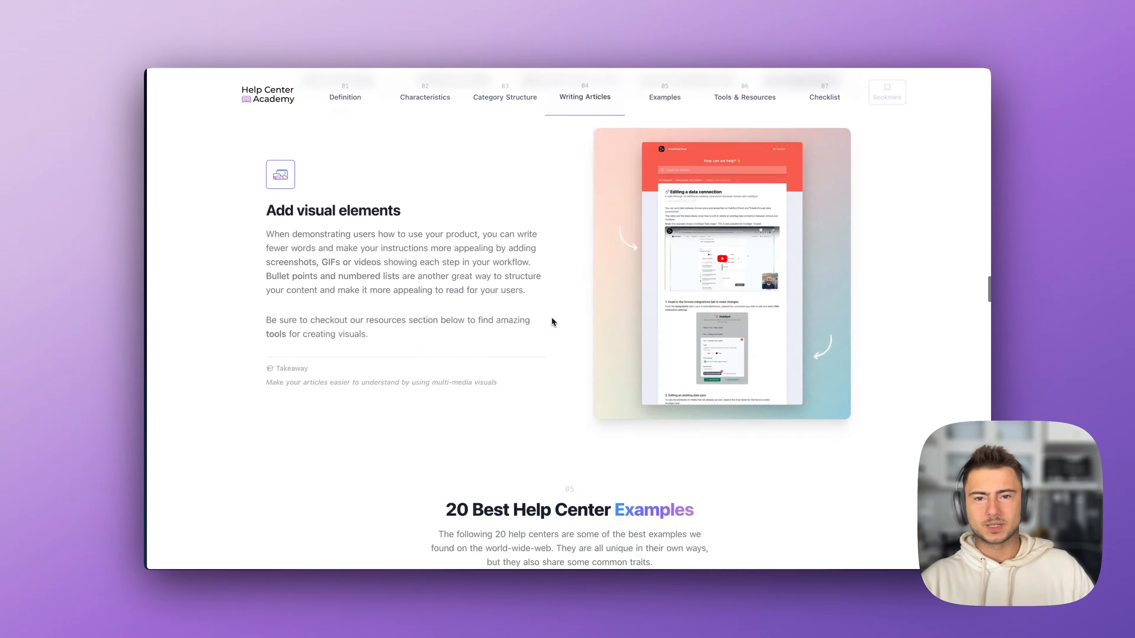
scroll(585, 267, up, 15)
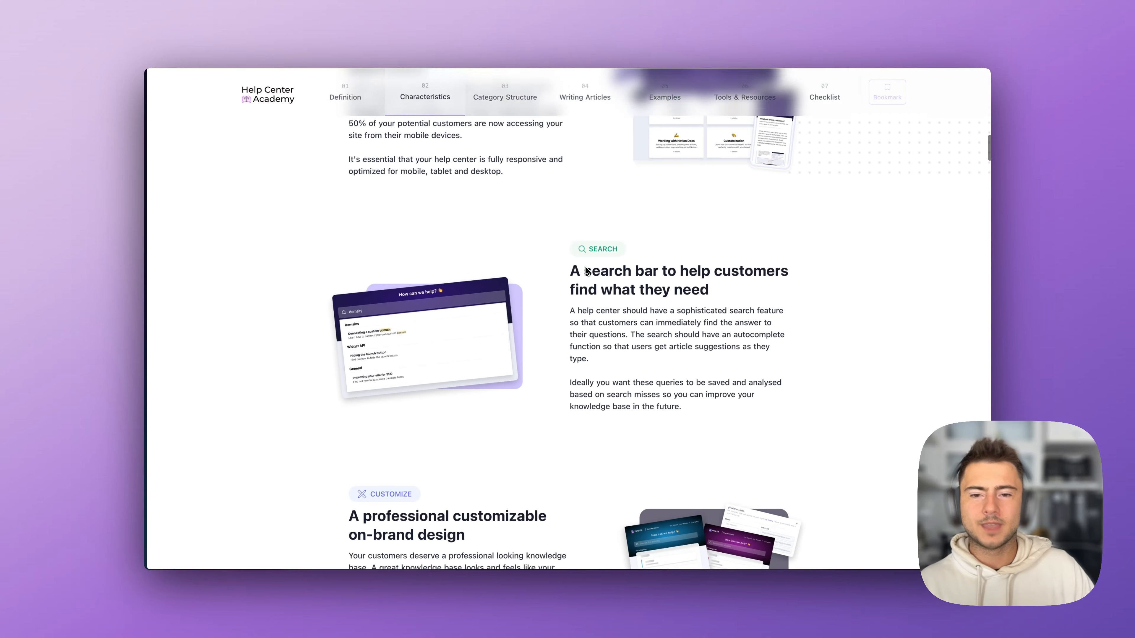
Switch to the HelpKit YouTube channel and browse its uploaded videos.
key(super+s)
click(232, 217)
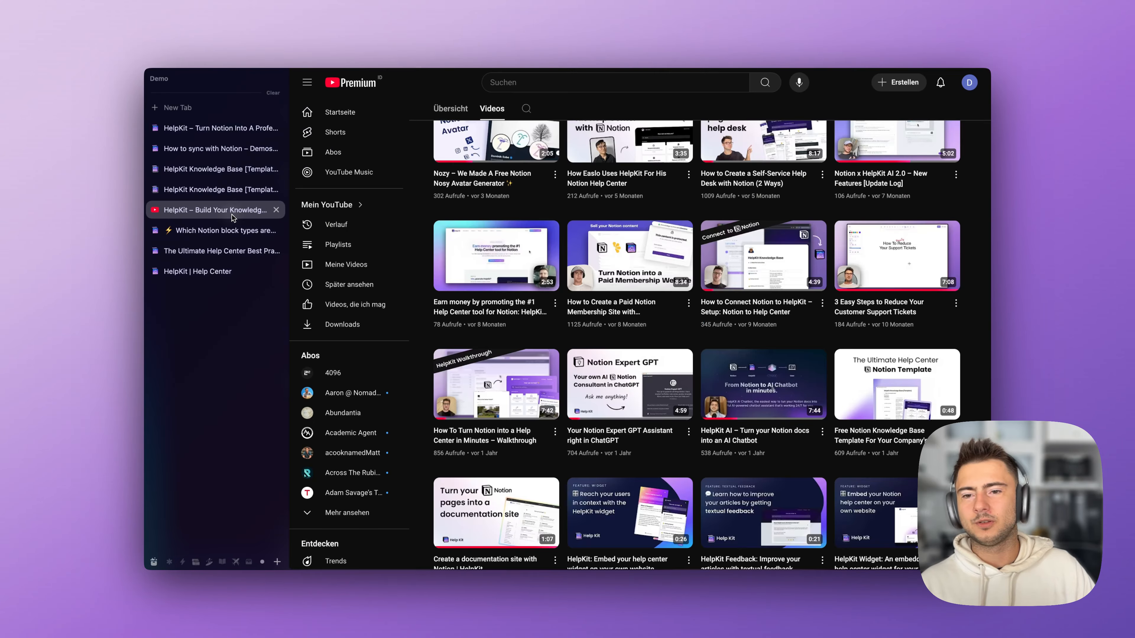
key(super+s)
scroll(562, 216, up, 7)
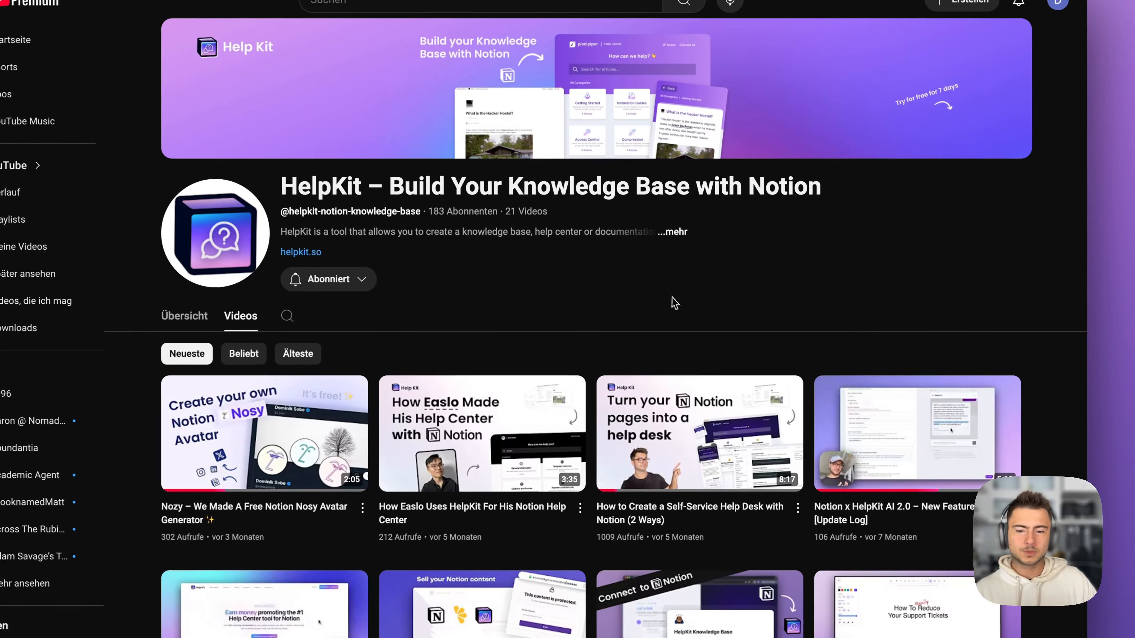
scroll(681, 299, down, 5)
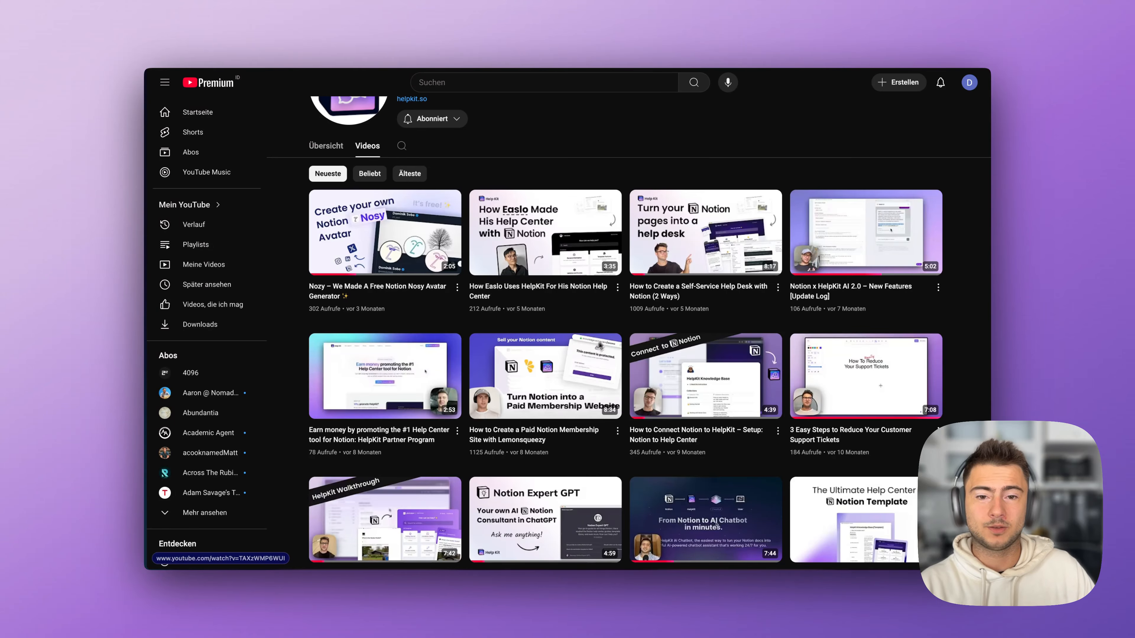
scroll(558, 357, down, 7)
scroll(608, 299, up, 8)
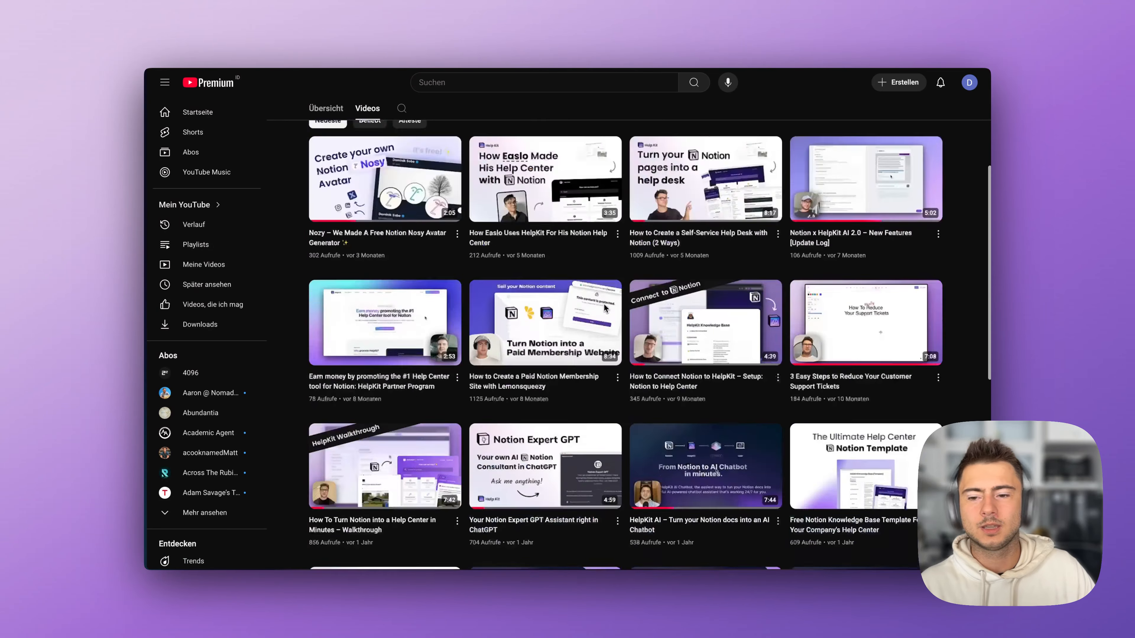
Switch to the HelpKit Help Center article "Which Notion block types are supported?" and review its block examples.
key(super+s)
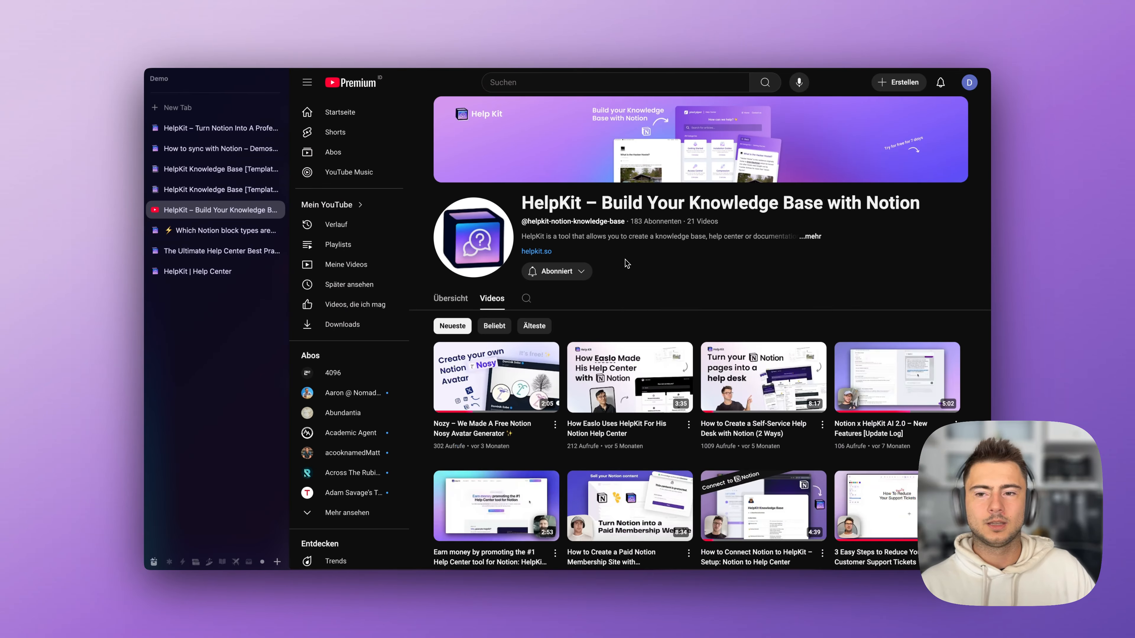
click(219, 234)
key(super+s)
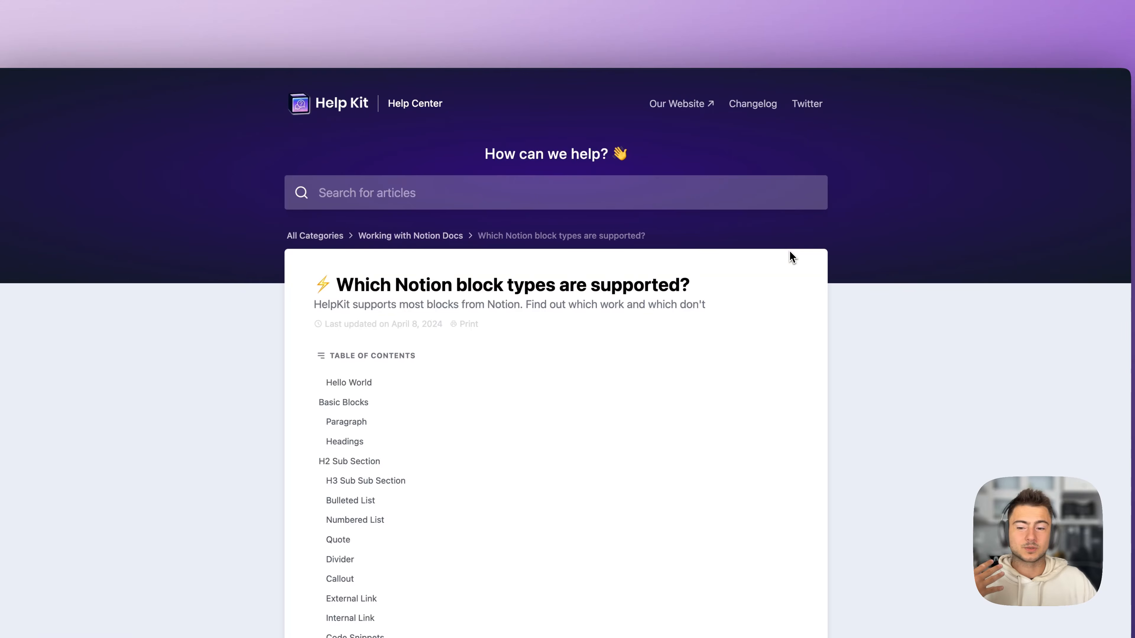
scroll(790, 256, down, 20)
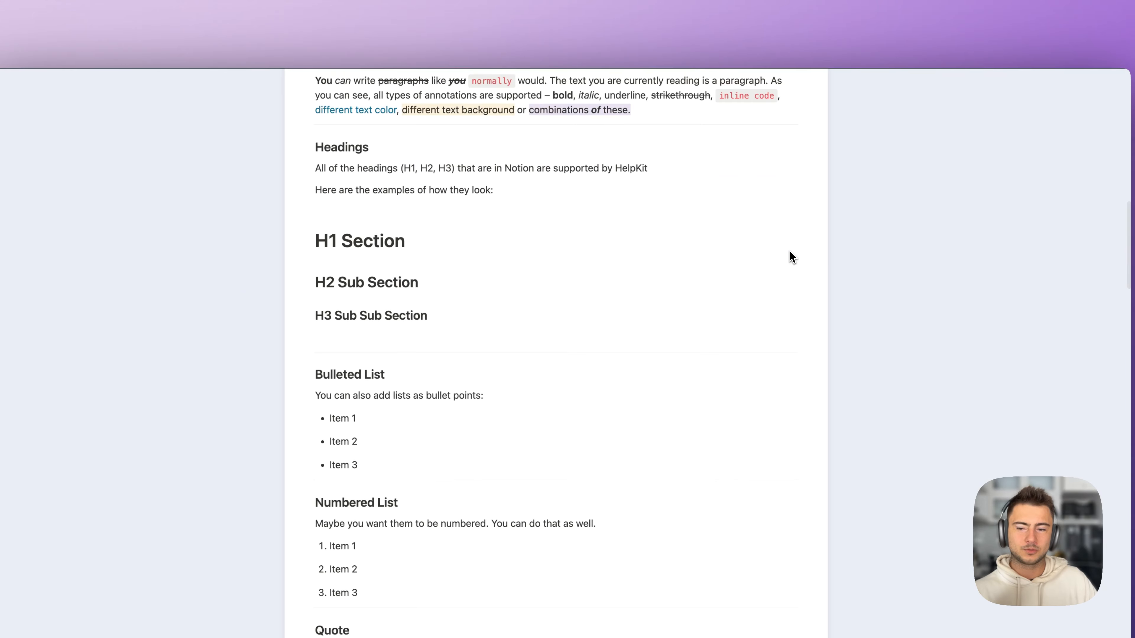
scroll(789, 252, down, 15)
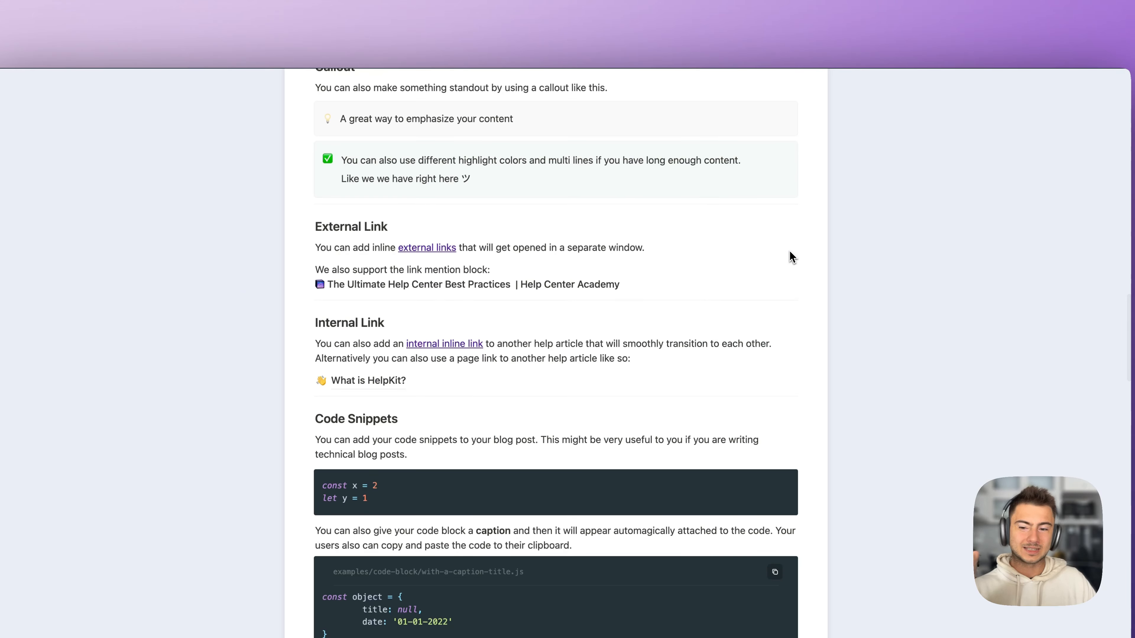
scroll(789, 257, down, 15)
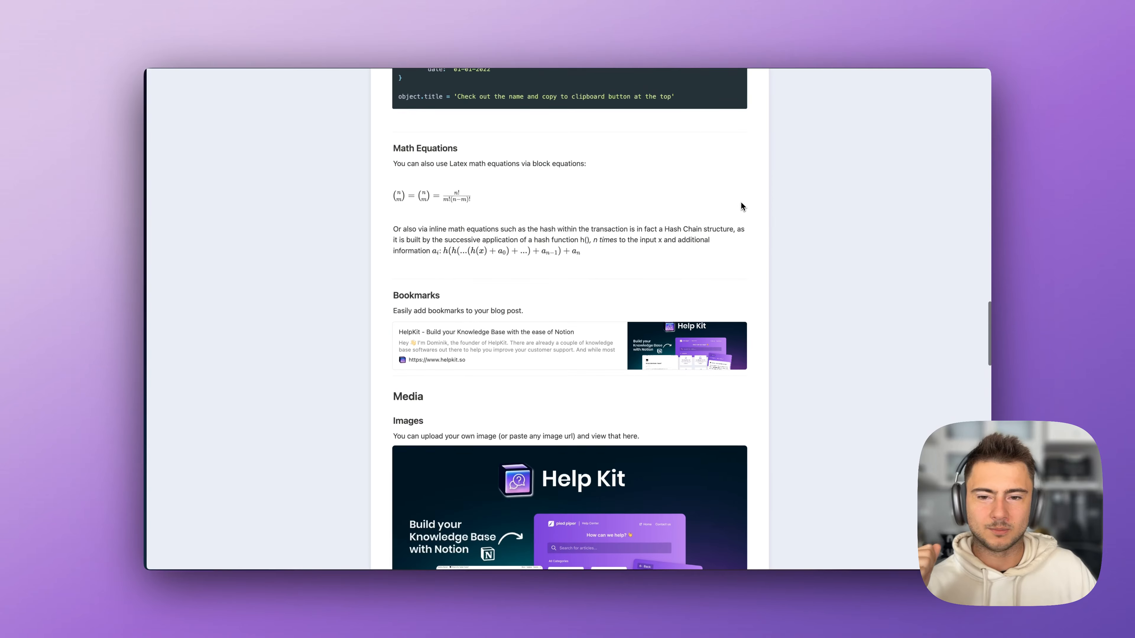
scroll(741, 206, down, 15)
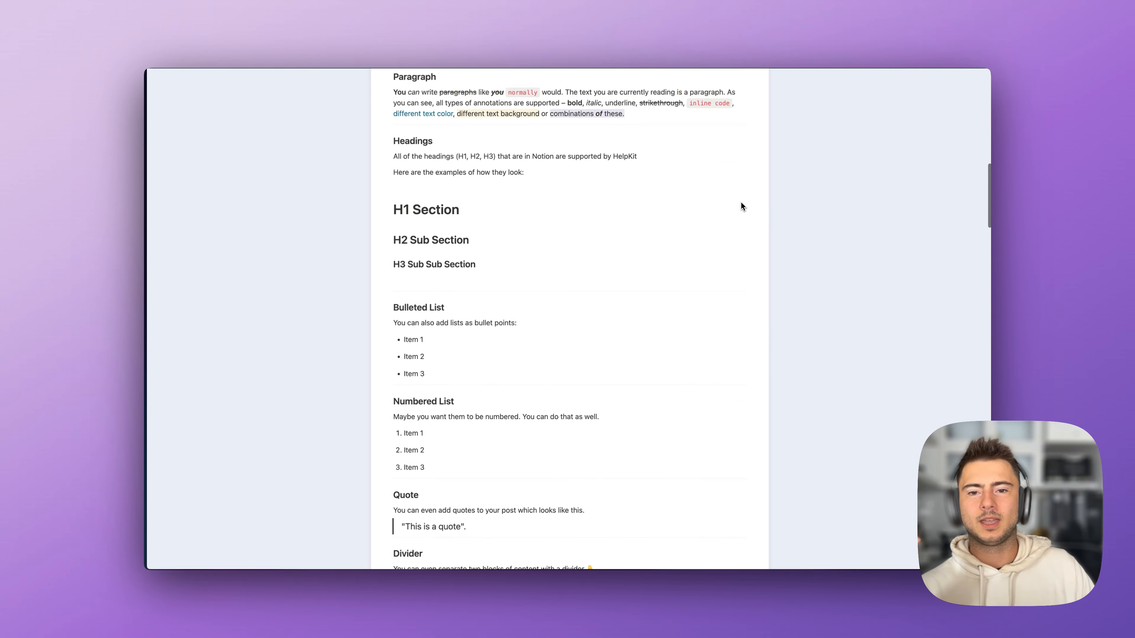
scroll(741, 207, up, 15)
Return to all categories and open the article "Common issues when syncing your knowledge base" under Getting Started.
click(412, 194)
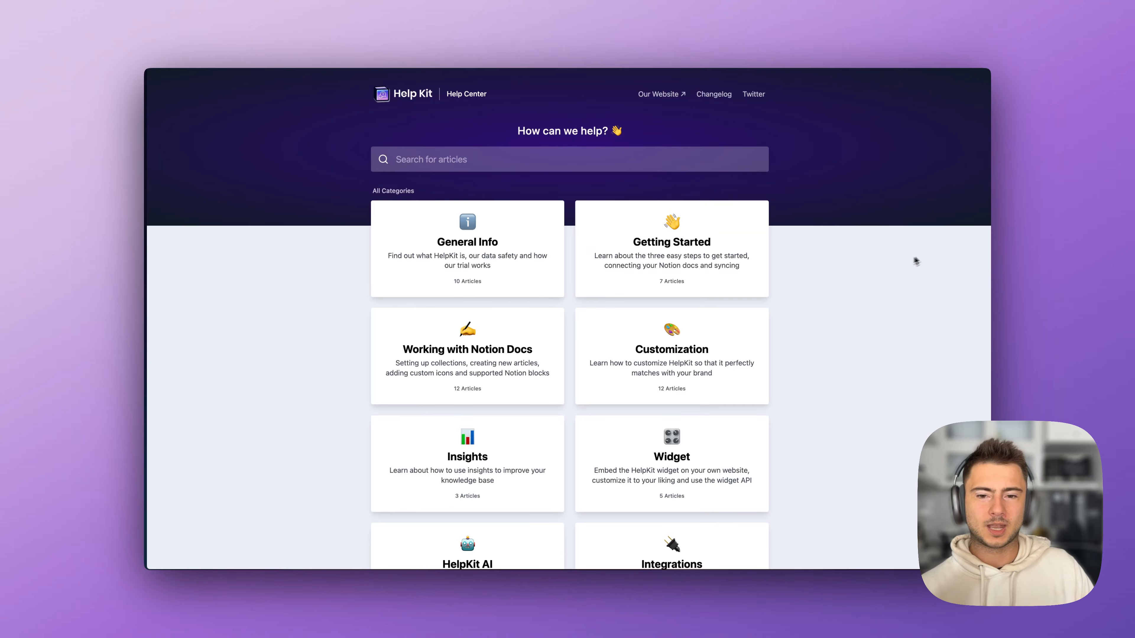
click(683, 264)
scroll(769, 268, down, 4)
scroll(770, 266, down, 1)
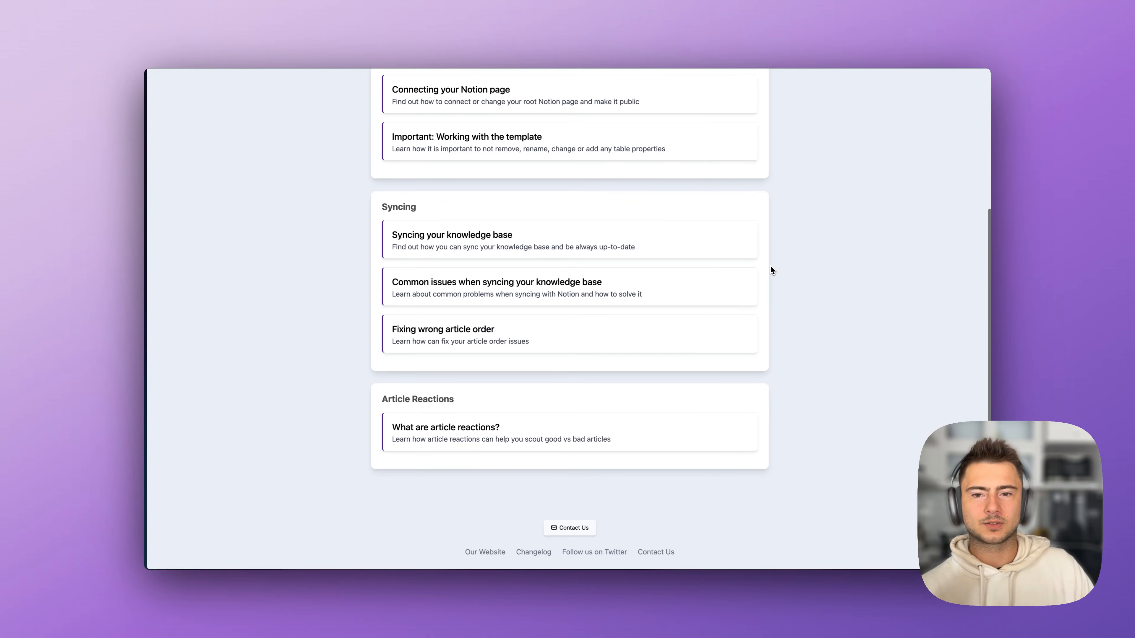
click(607, 283)
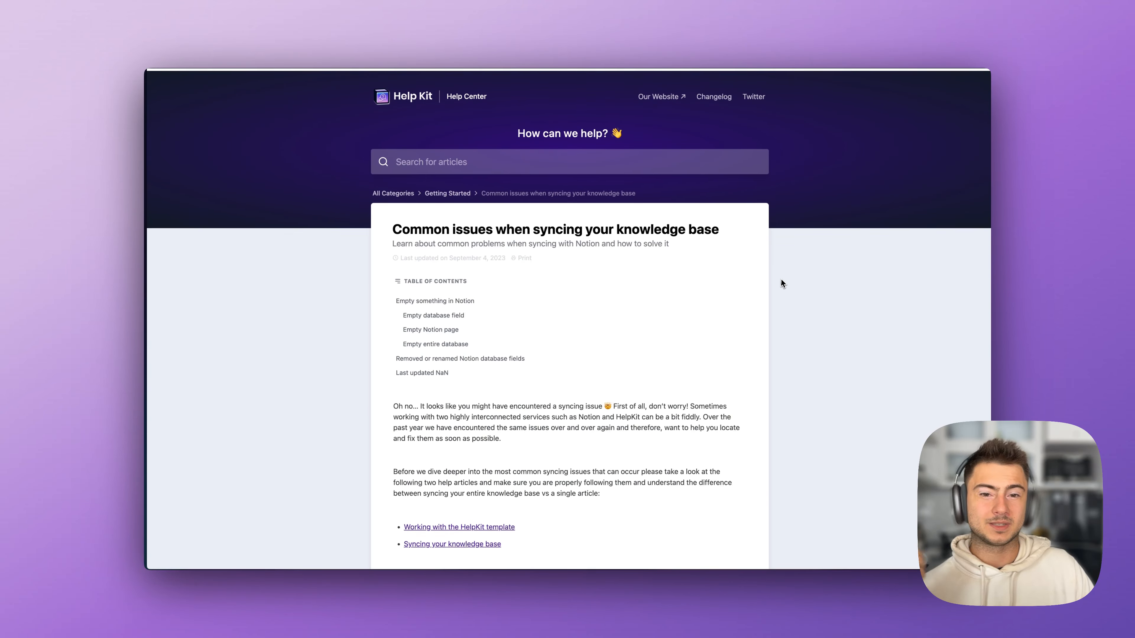
Examine the examples and fixes for empty database fields and empty Notion pages in the syncing issues article.
scroll(781, 281, down, 5)
scroll(783, 282, down, 10)
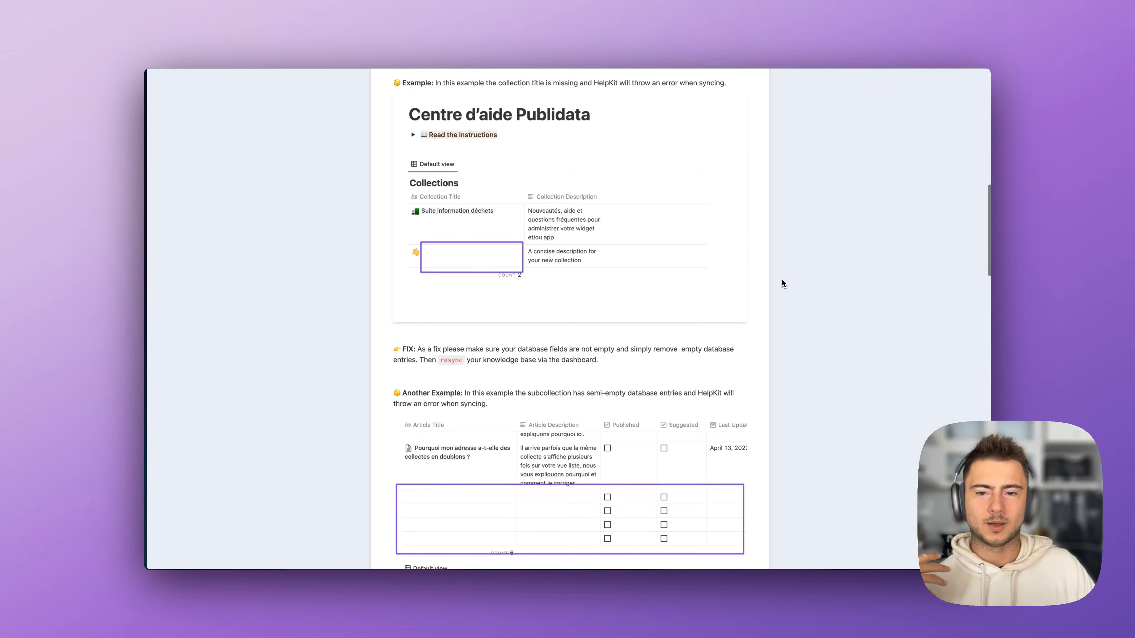
scroll(782, 279, down, 20)
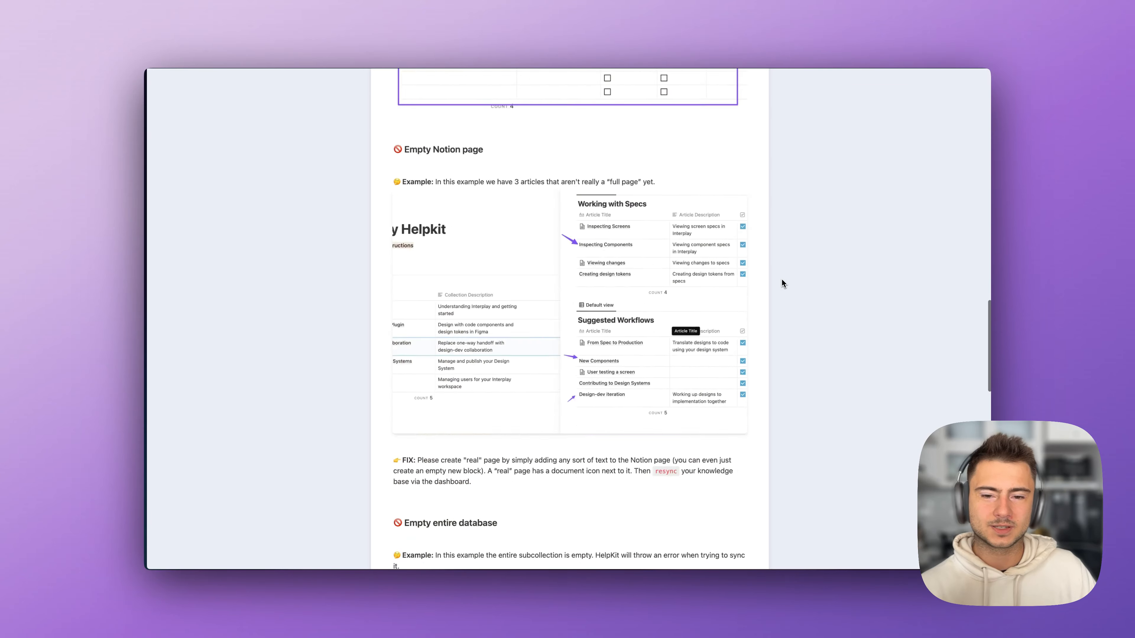
scroll(782, 280, up, 20)
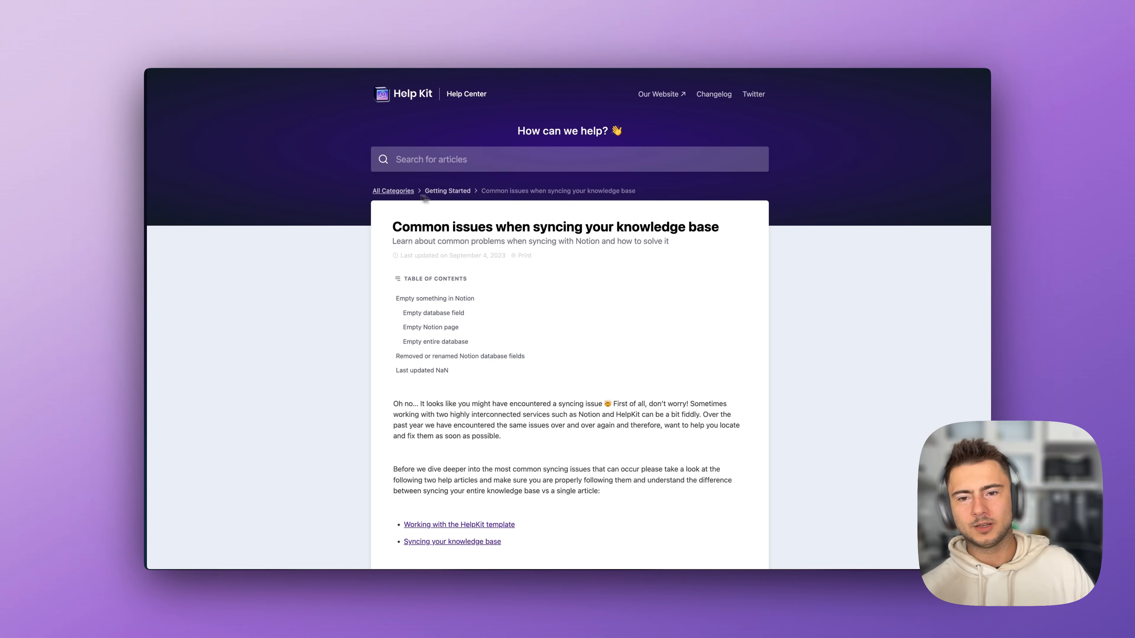